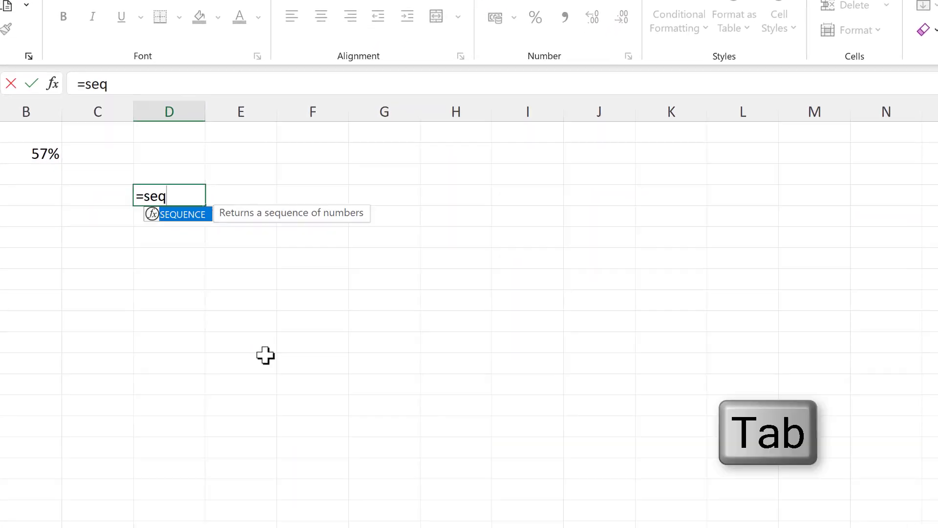
Enter =SEQUENCE(10,10,1,1) to spill 1–100 into a 10×10 grid, then check its first and last cells
key("Tab")
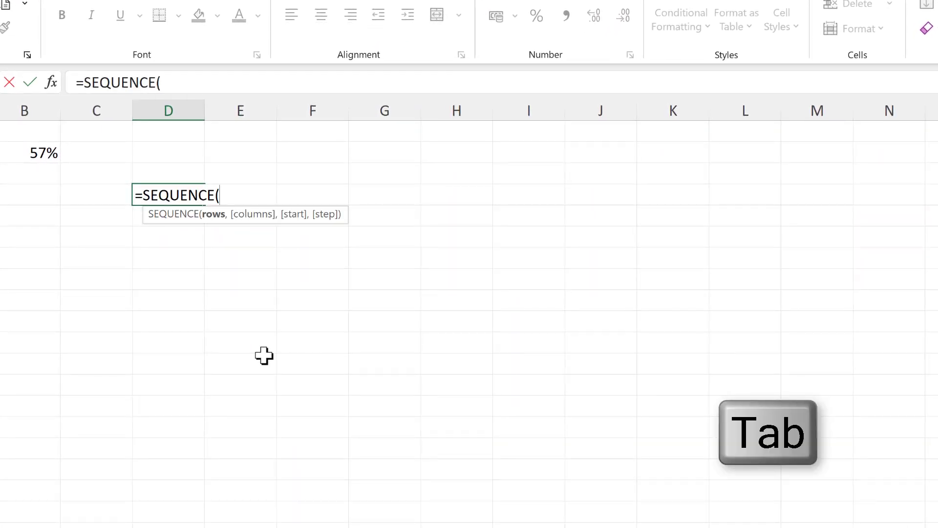
type("10")
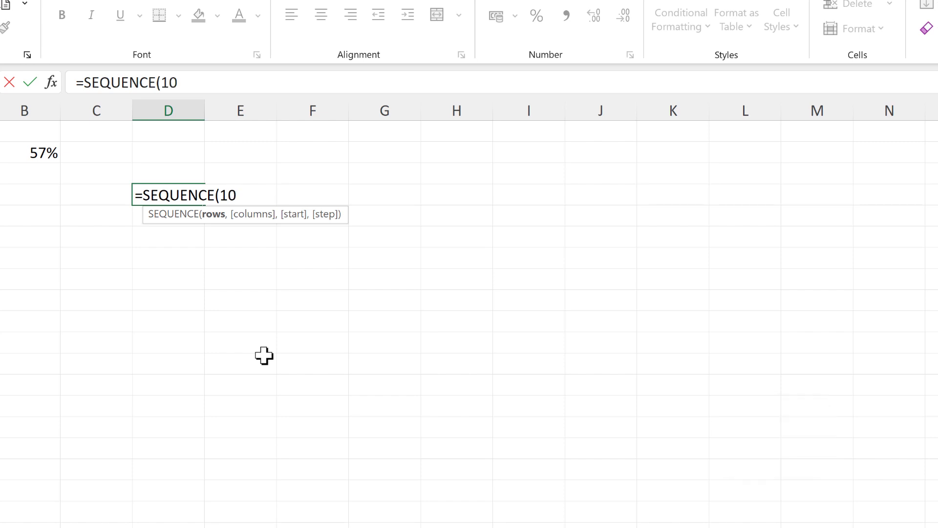
type(",10,")
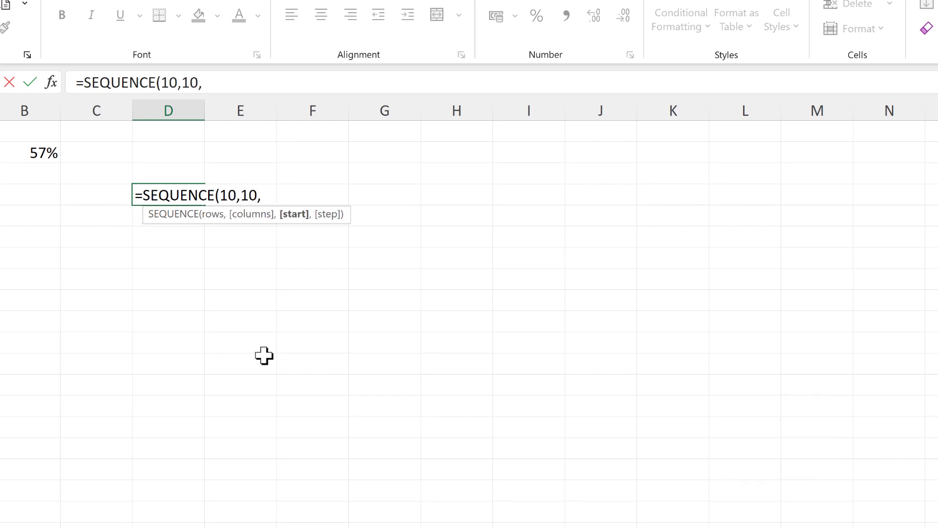
type("1,1")
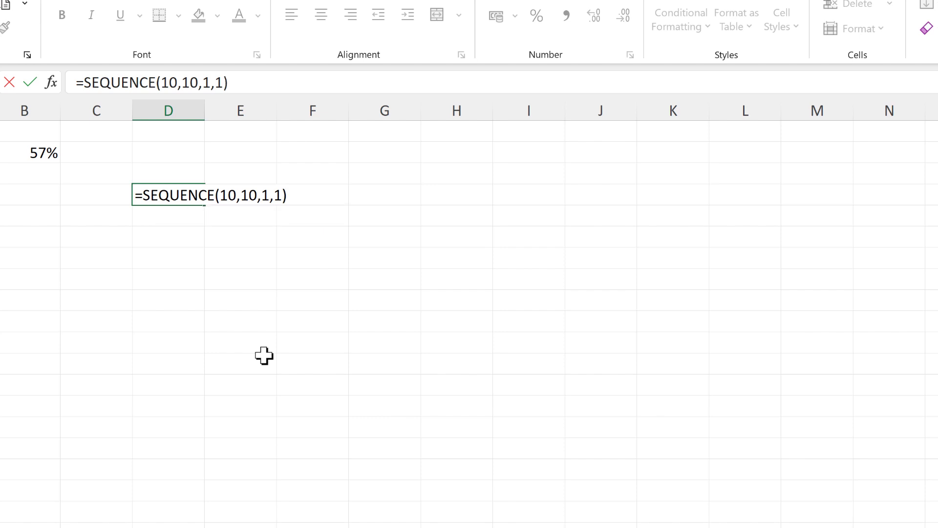
key("Return")
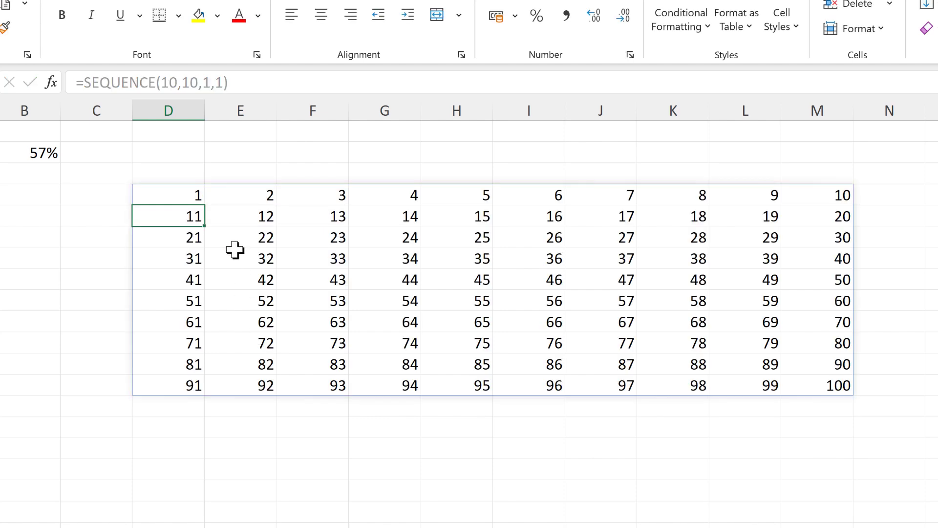
left_click(178, 195)
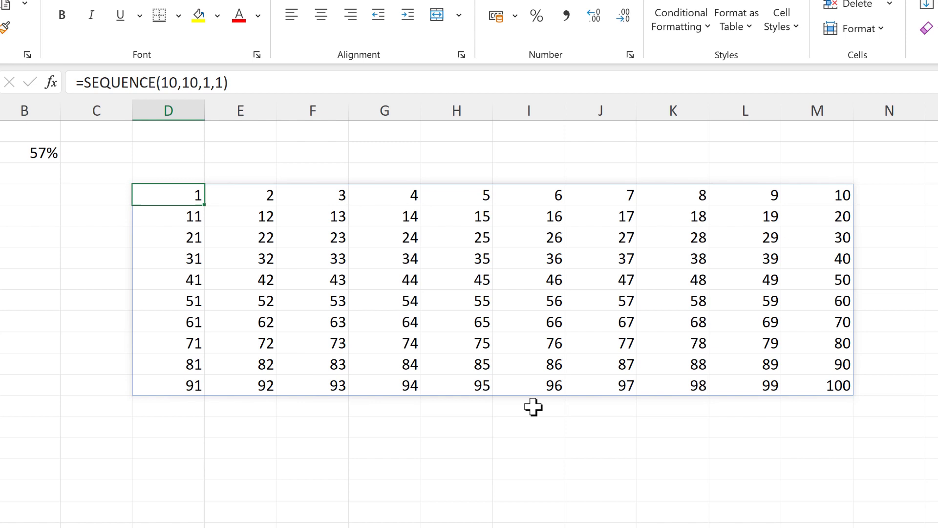
left_click(806, 386)
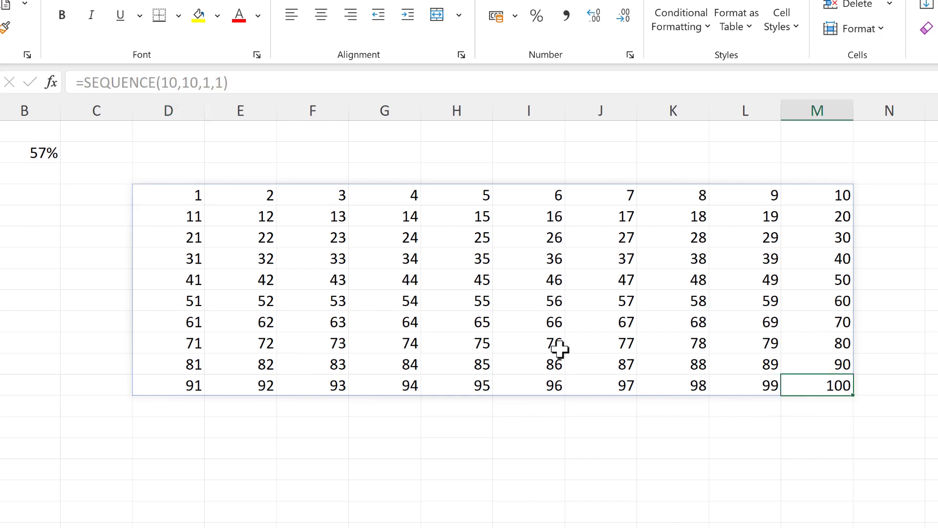
left_click(200, 199)
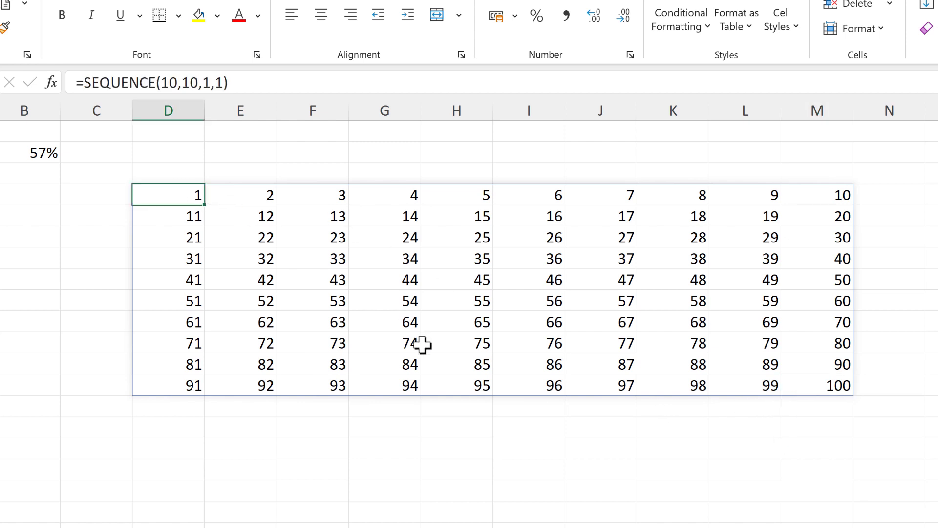
Wrap the formula as =SORT(SEQUENCE(10,10,1,1),,-1) to sort the grid descending
left_click(90, 82)
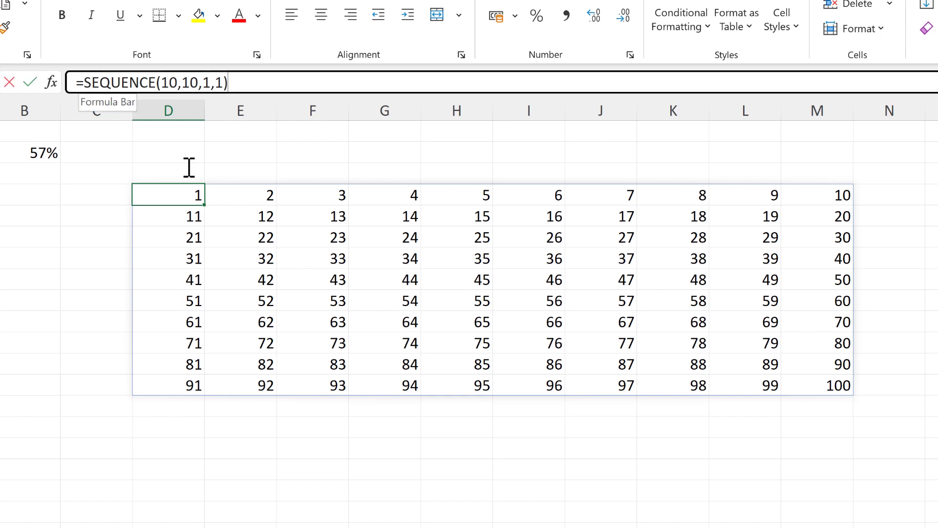
type("sort")
key("Tab")
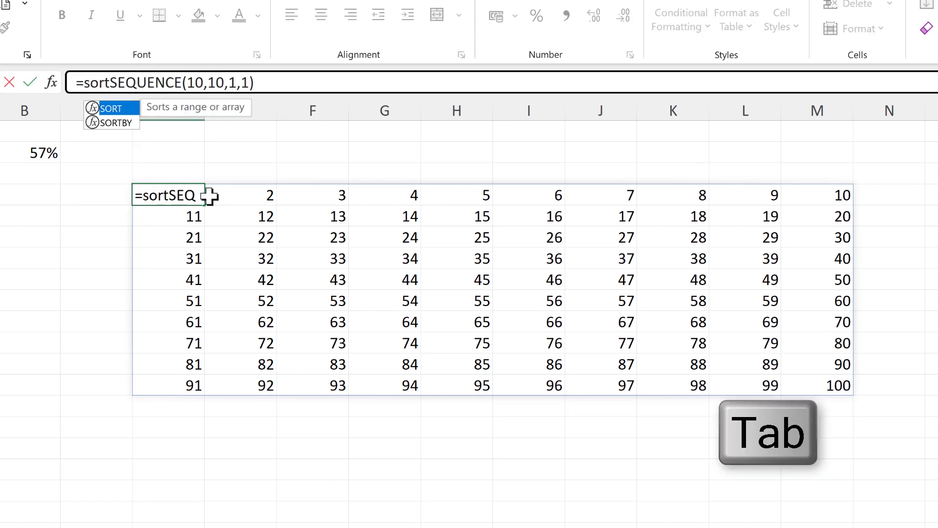
left_click_drag(276, 82, 196, 82)
left_click_drag(139, 80, 123, 82)
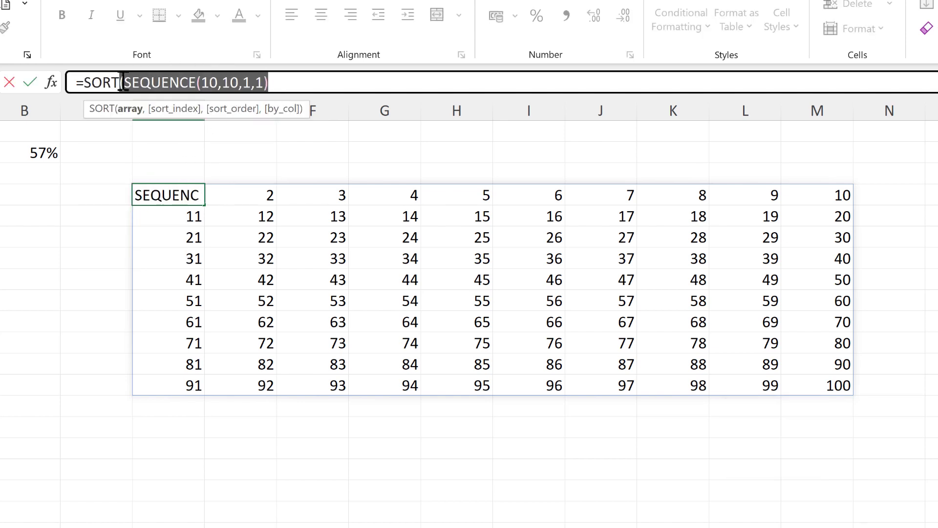
left_click(300, 85)
type(",")
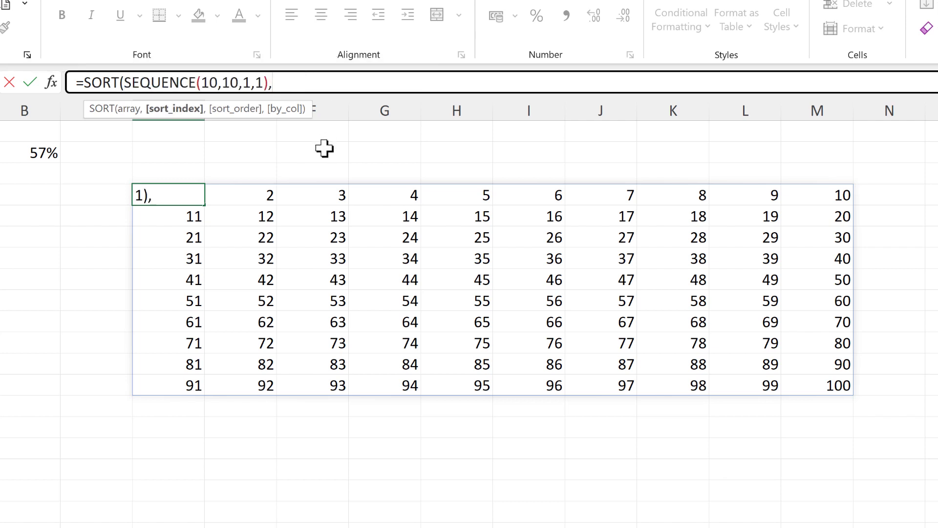
type(",")
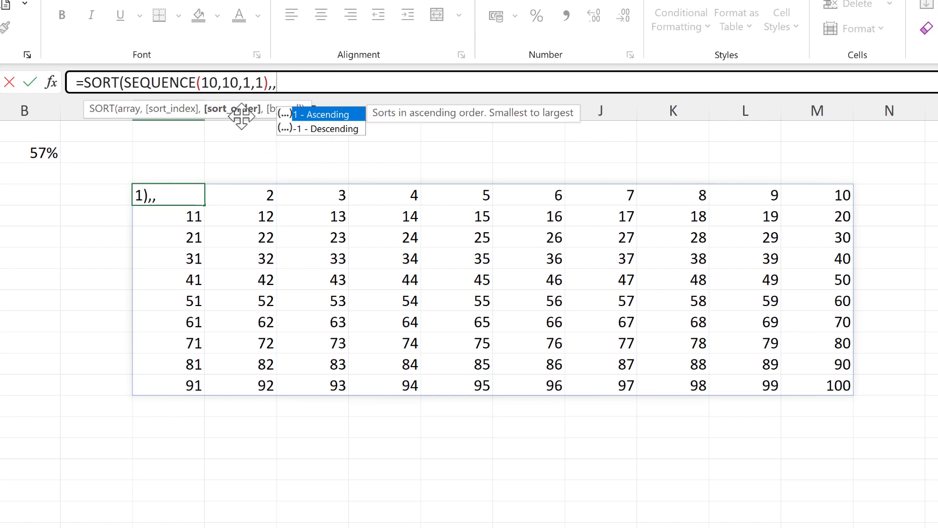
left_click(361, 130)
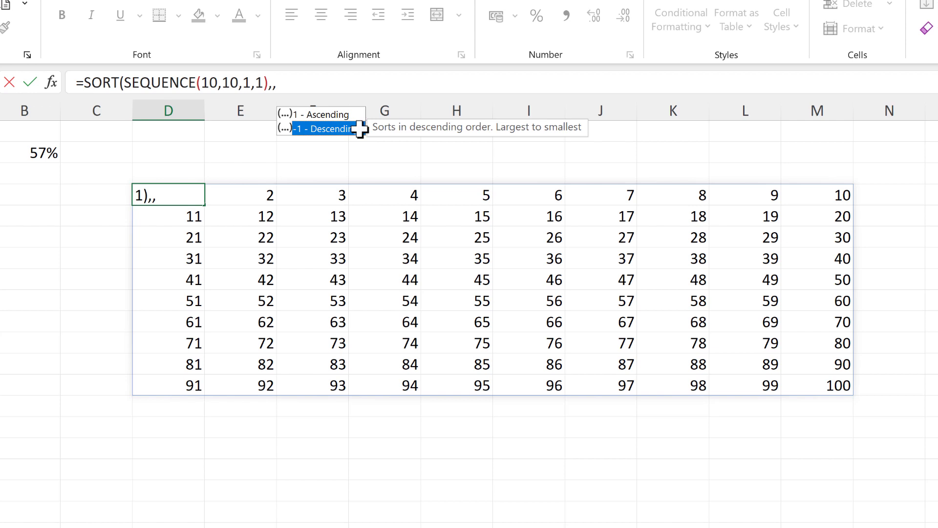
double_click(360, 130)
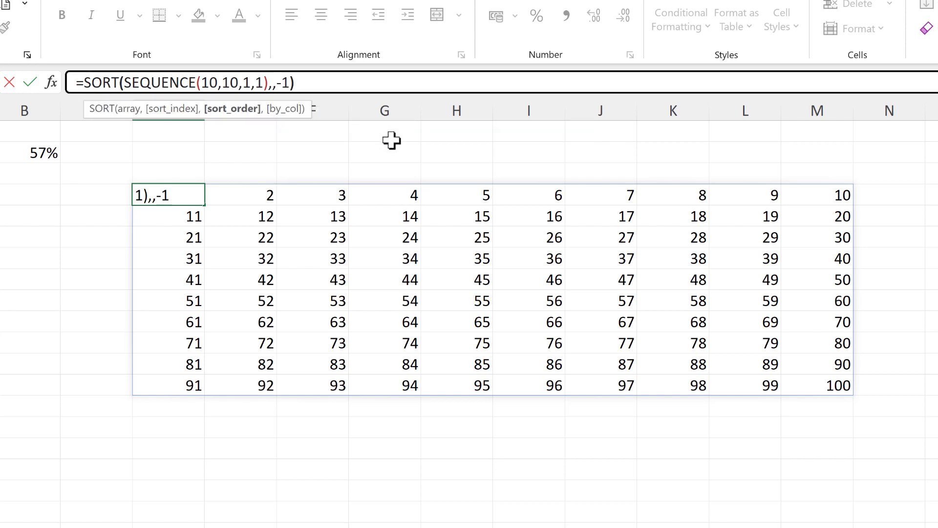
type(")")
key("Return")
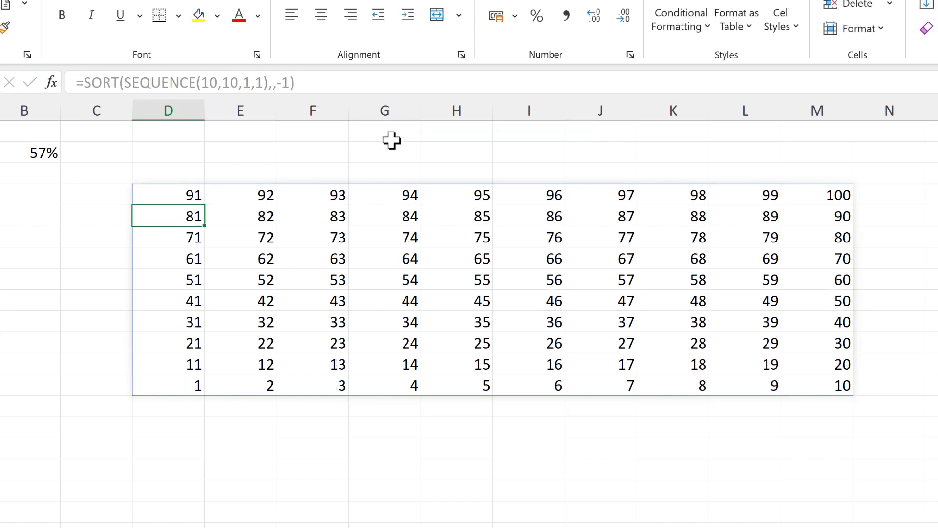
Verify the reordered grid shows 91 and 100 in the top row and 1 at the bottom
left_click(191, 197)
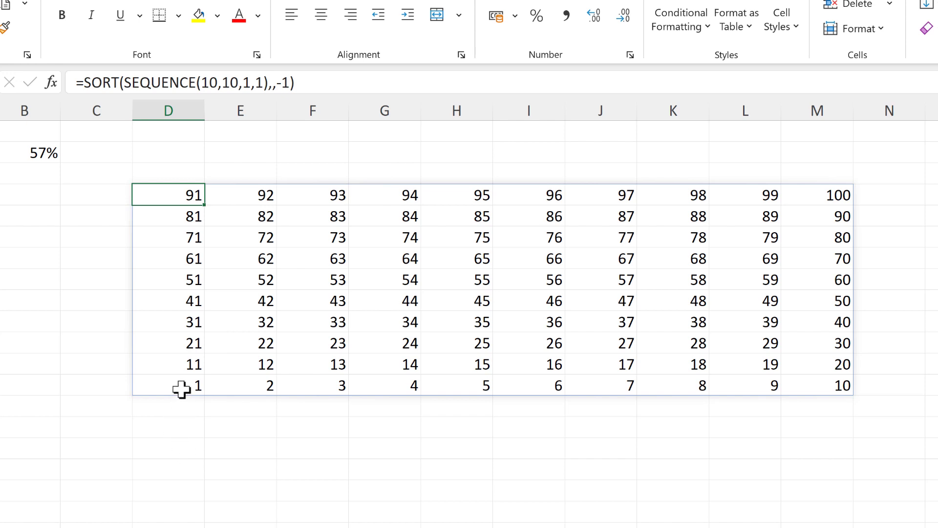
left_click(182, 389)
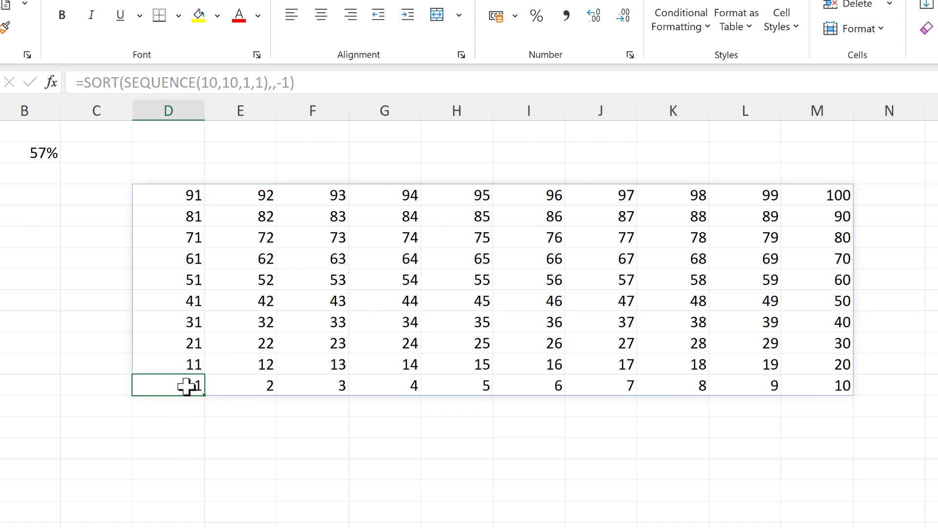
left_click(806, 194)
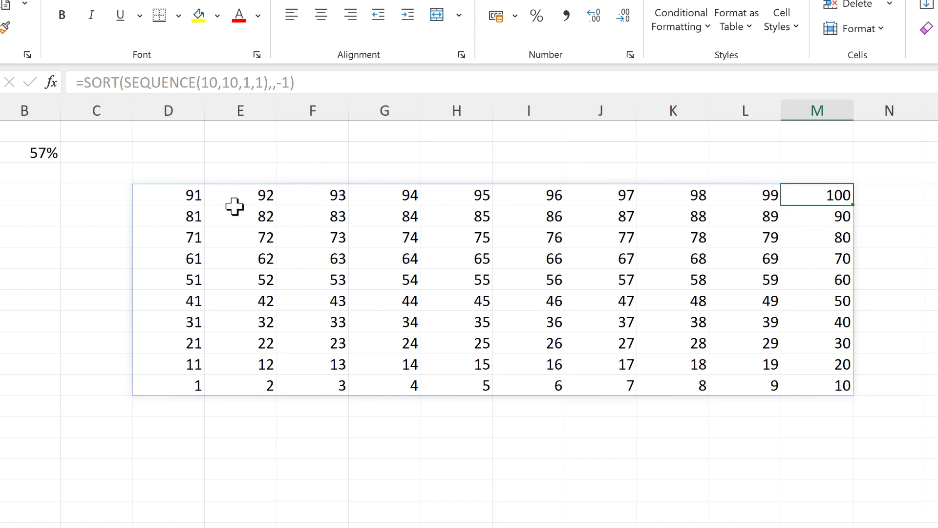
left_click(166, 192)
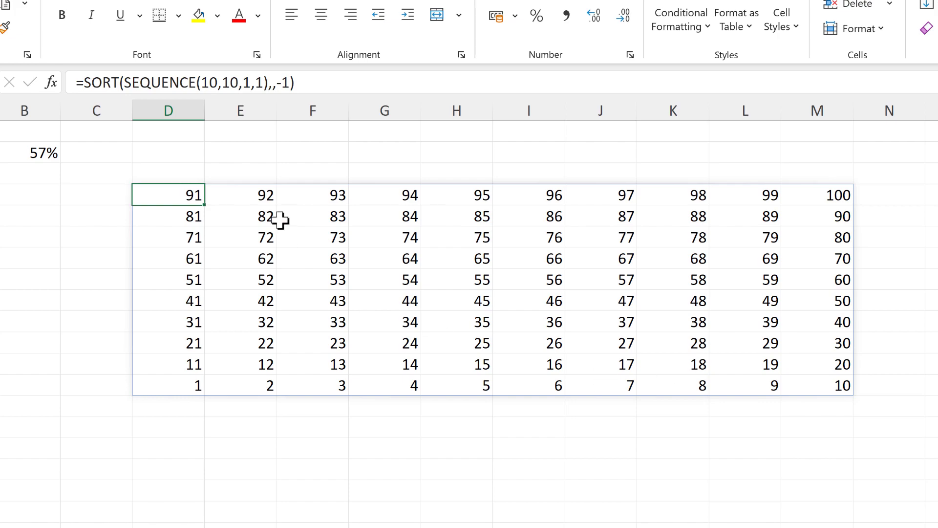
Select empty cell B3 below 57% and show the Insert > Symbols choices
left_click(27, 176)
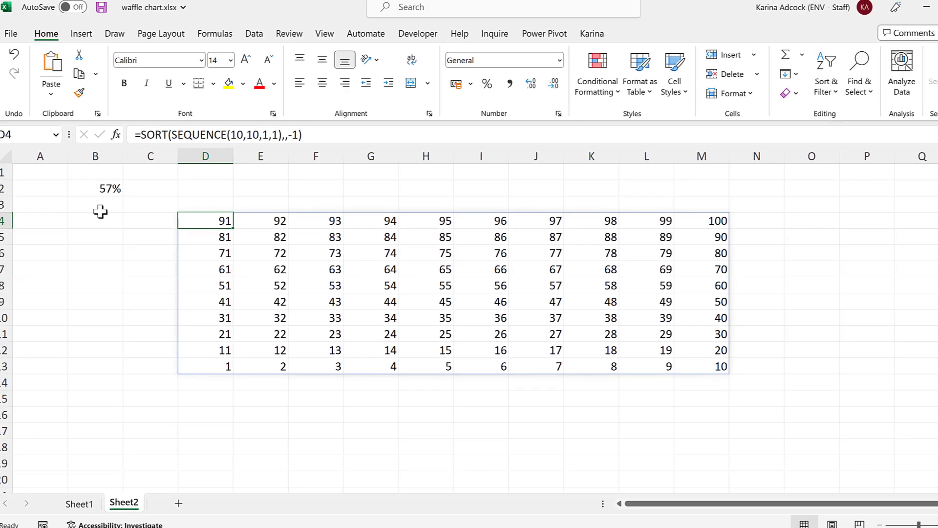
left_click(89, 43)
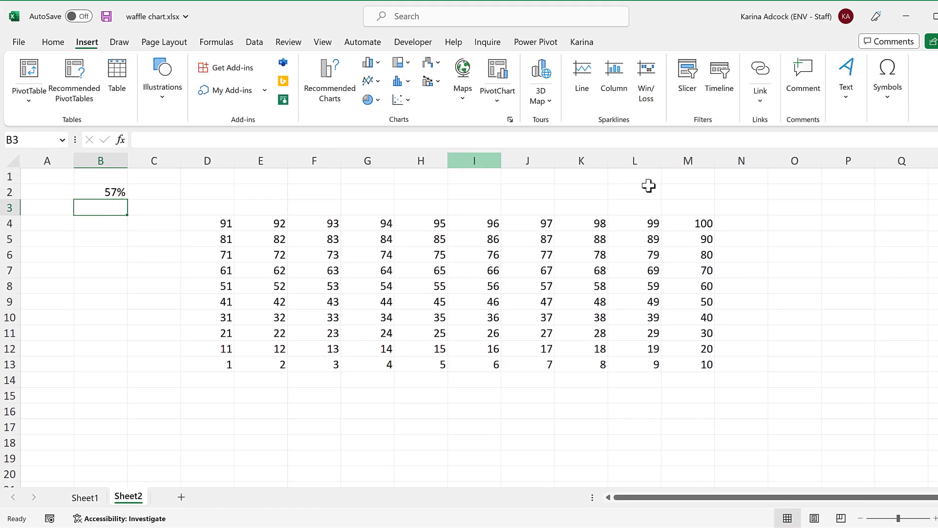
left_click(889, 83)
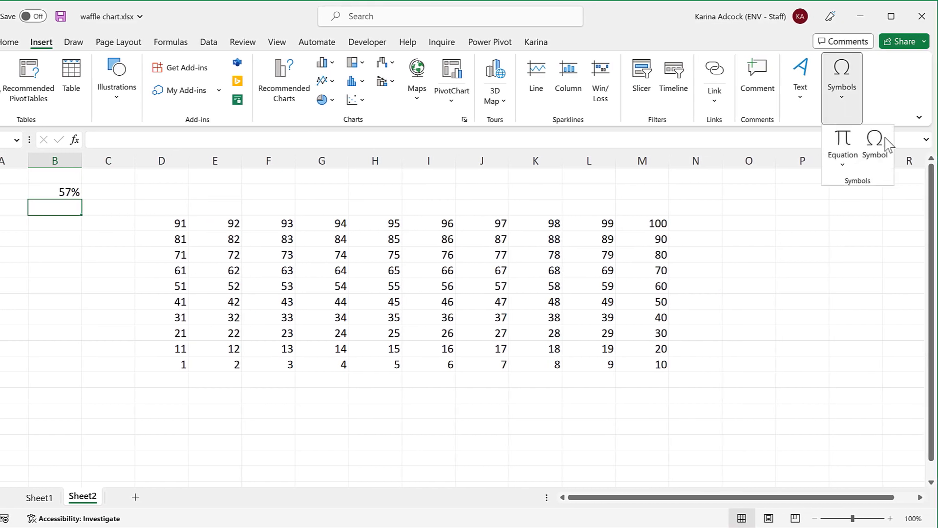
Open the Symbol dialog and try the Wingdings, Wingdings 2 and Wingdings 3 fonts
left_click(878, 166)
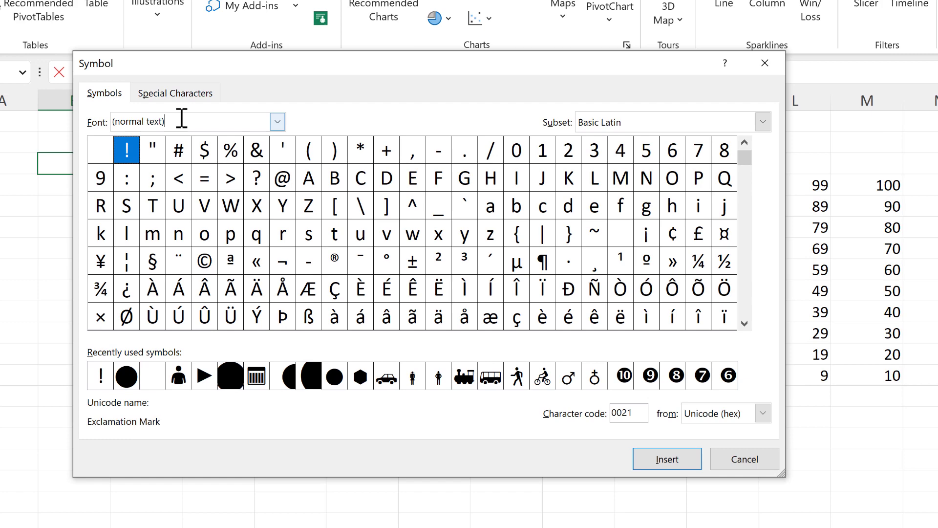
left_click_drag(136, 176, 99, 176)
left_click_drag(145, 100, 122, 103)
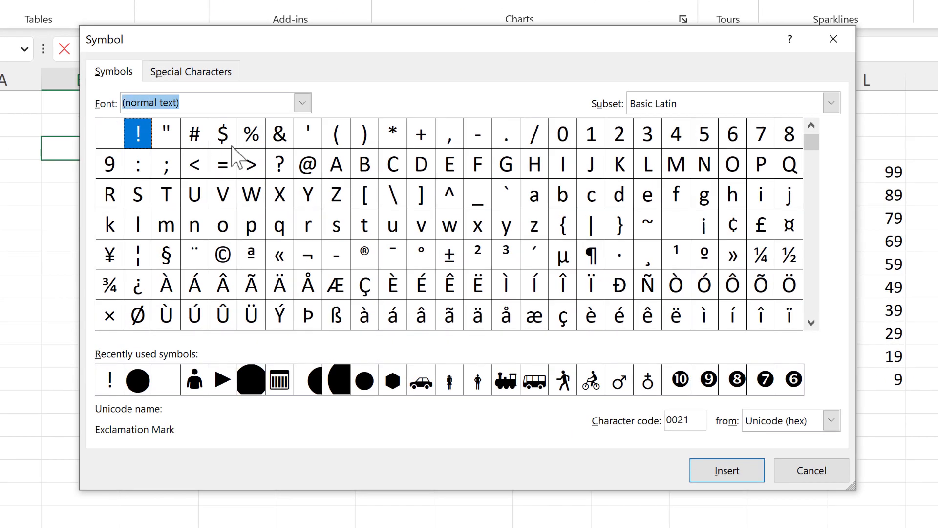
type("wing")
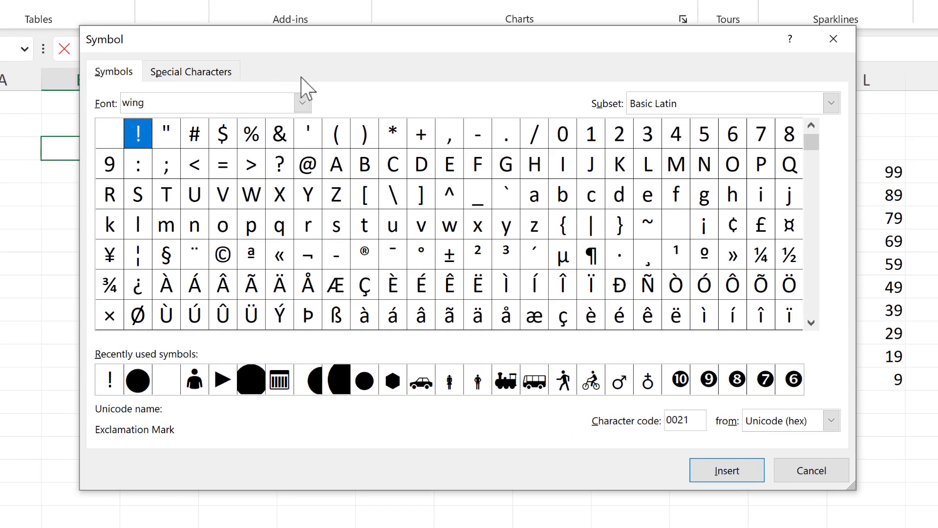
left_click(303, 103)
left_click(314, 188)
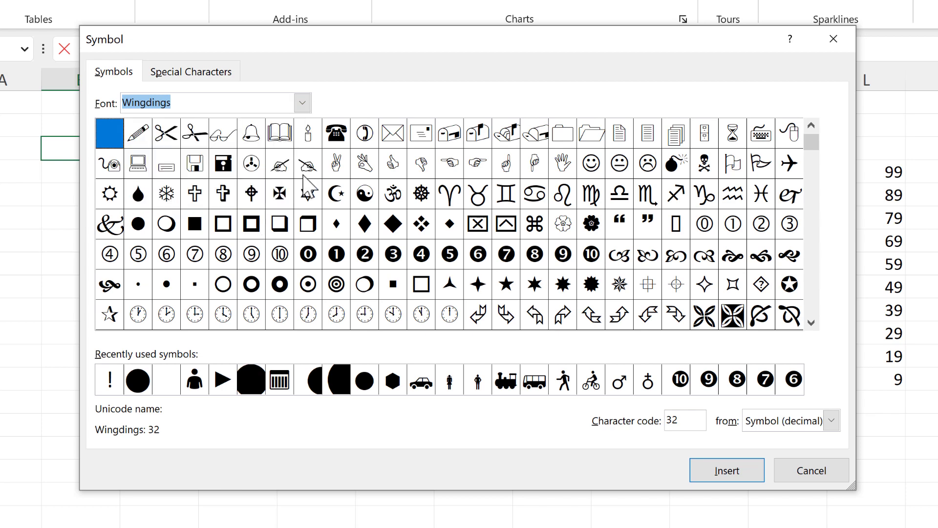
left_click(303, 103)
scroll(254, 193, "down", 1)
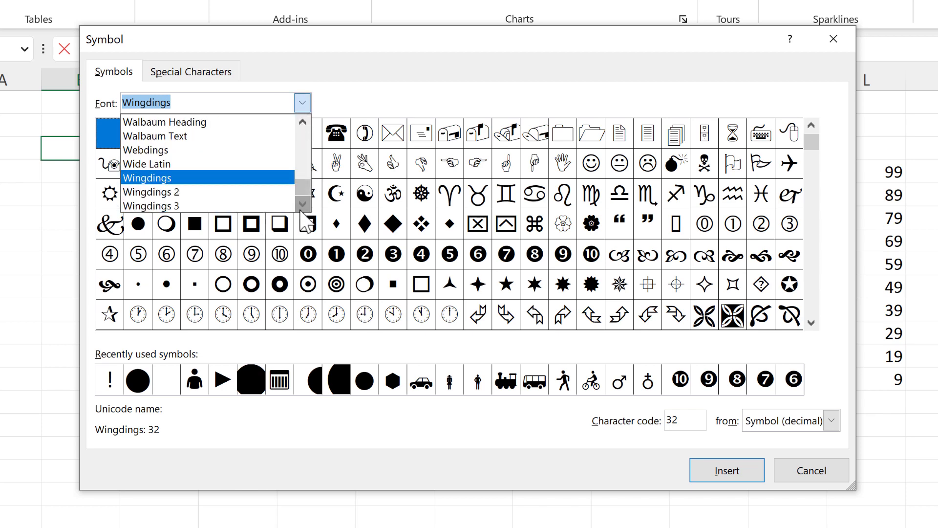
left_click(255, 190)
left_click(300, 109)
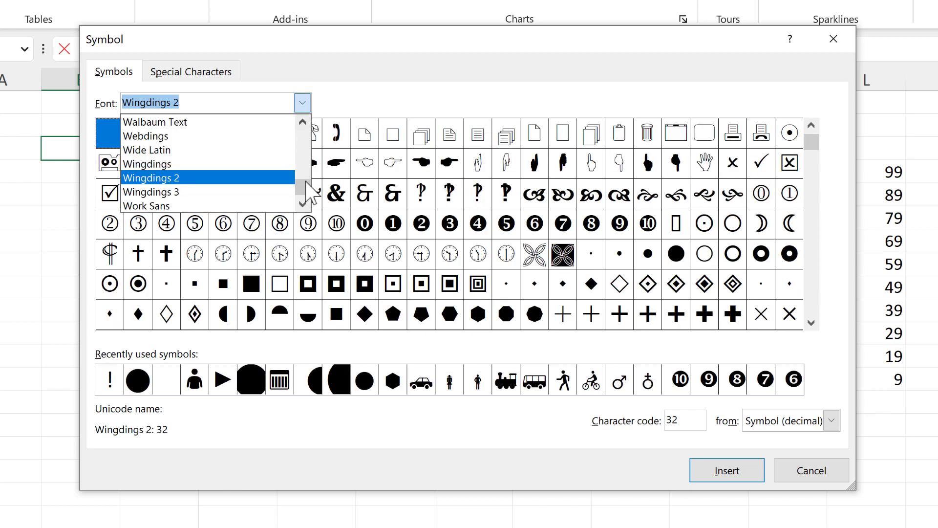
left_click(299, 192)
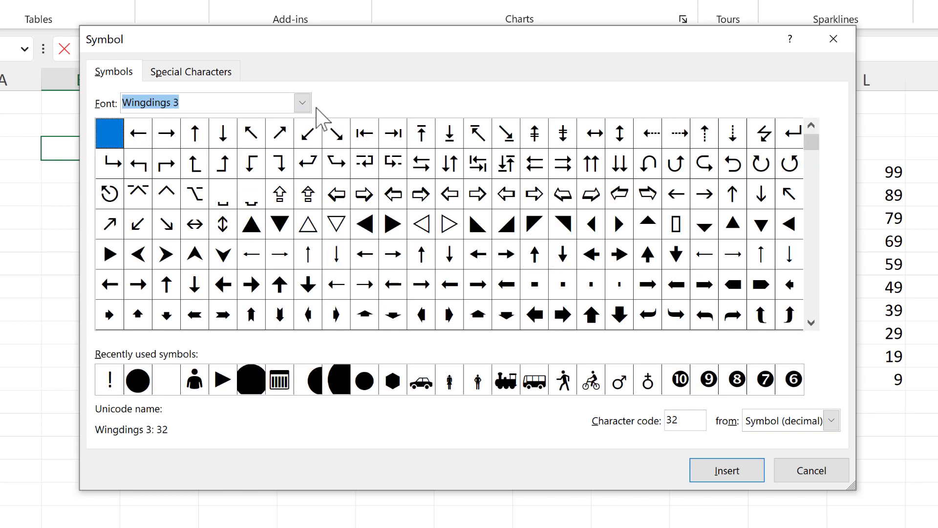
Try Webdings and Segoe UI Emoji, then settle on Segoe UI Symbol and scroll its characters
left_click(303, 103)
scroll(304, 118, "up", 1)
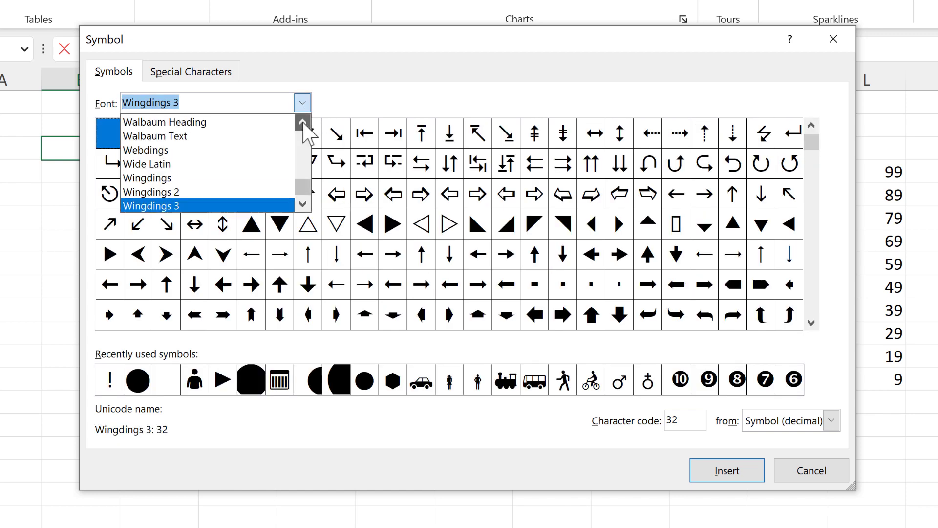
left_click(258, 150)
type("S")
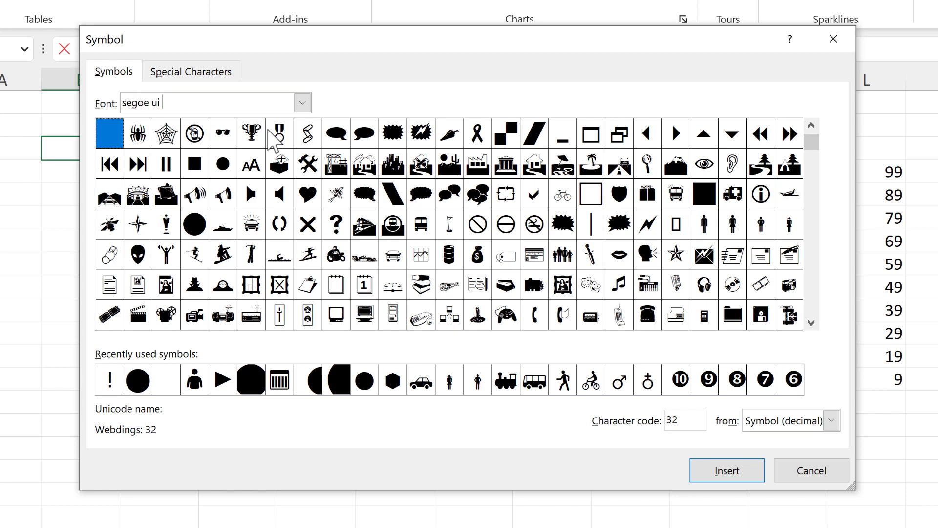
left_click(303, 103)
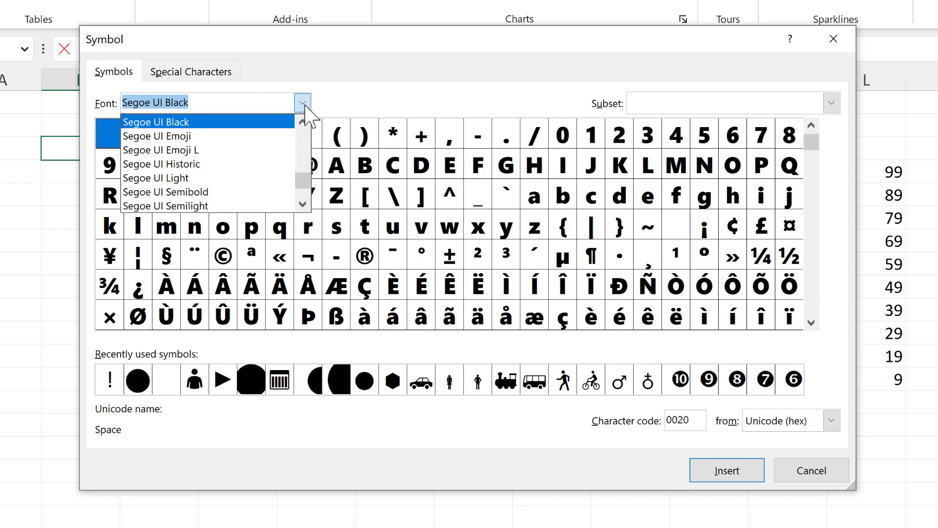
left_click(288, 137)
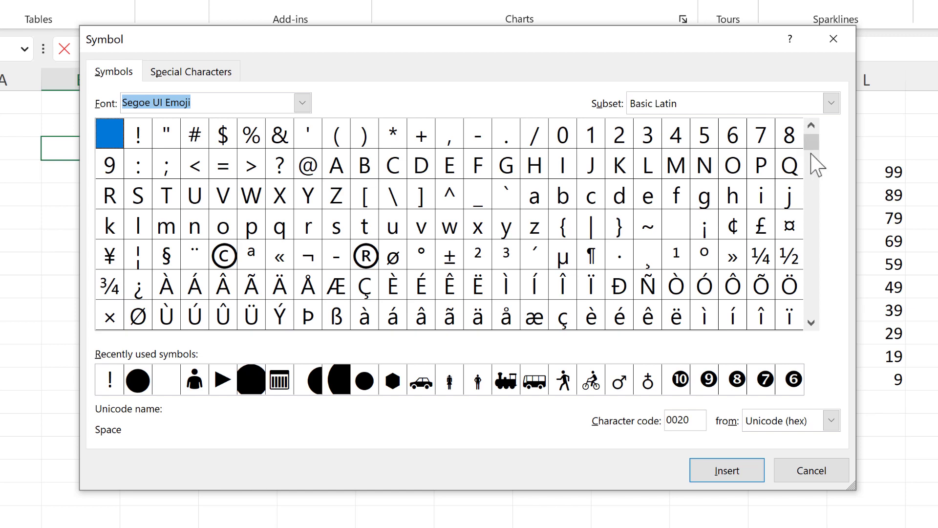
left_click_drag(812, 145, 823, 336)
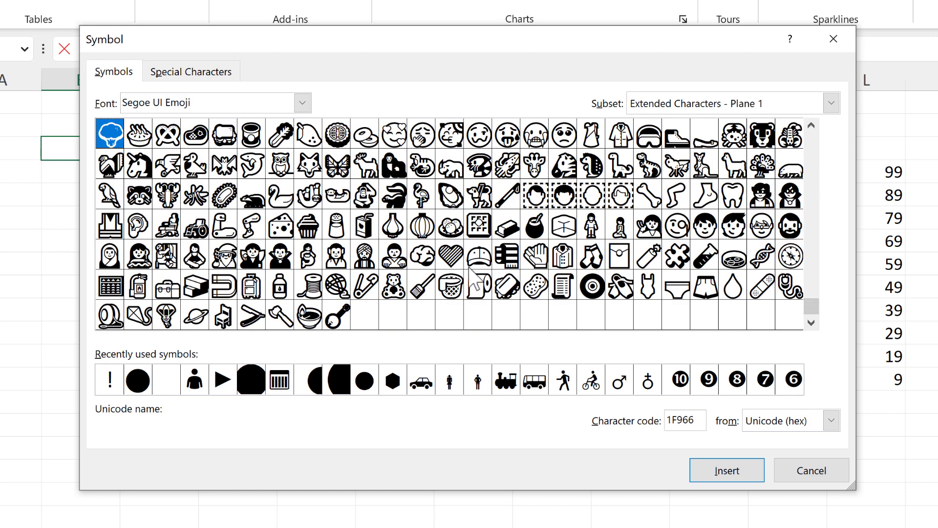
left_click(303, 103)
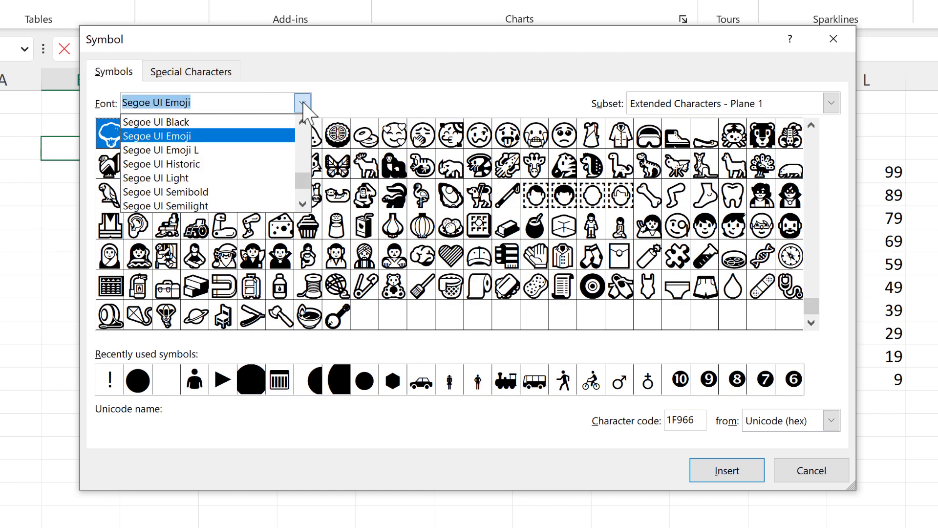
scroll(230, 169, "down", 2)
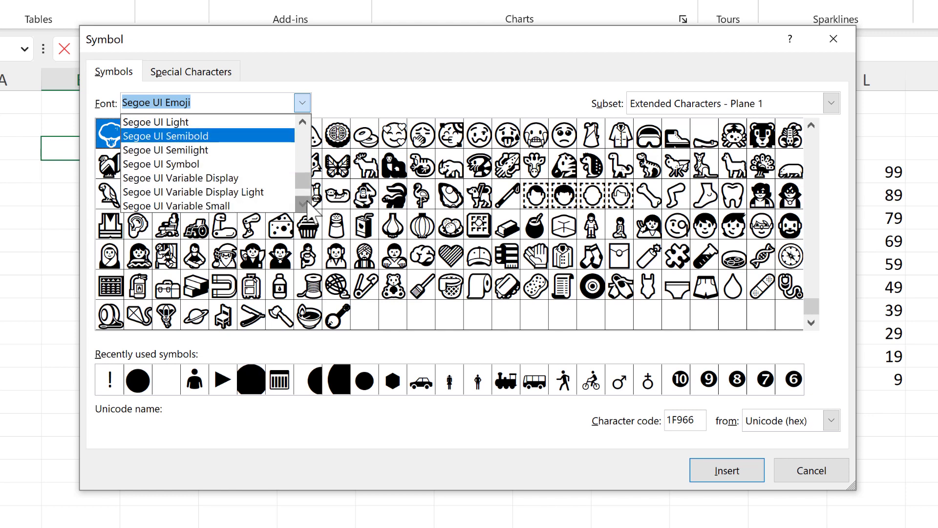
left_click(217, 161)
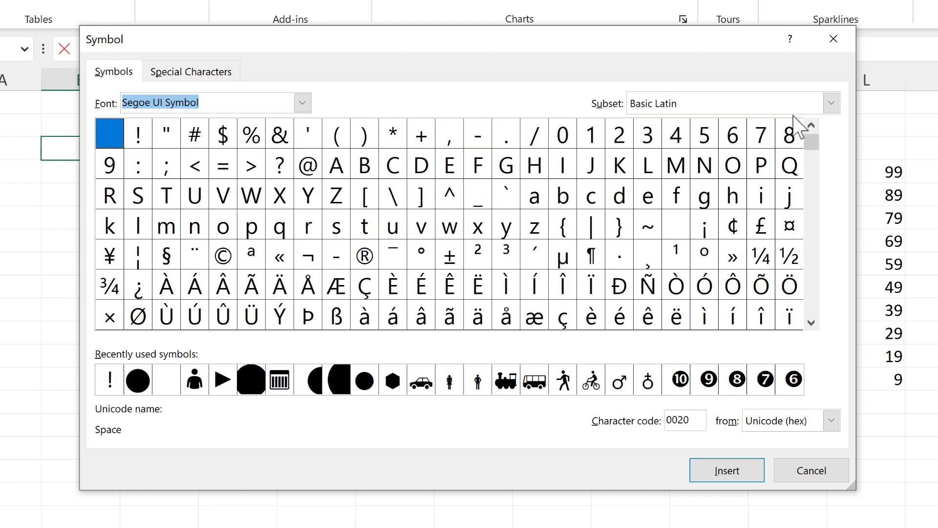
left_click_drag(813, 142, 821, 243)
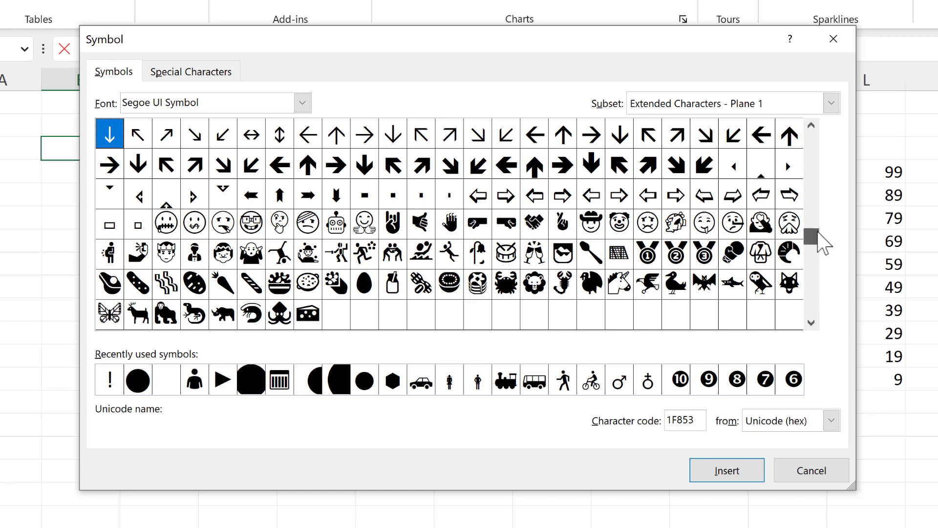
Insert the solid black Segoe UI Symbol circle into the column B cell and copy it
left_click(812, 127)
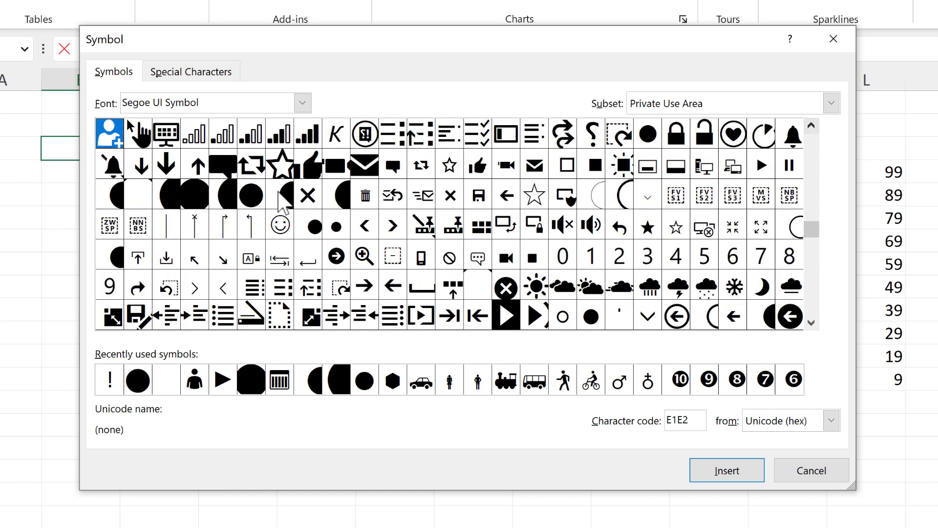
left_click(258, 205)
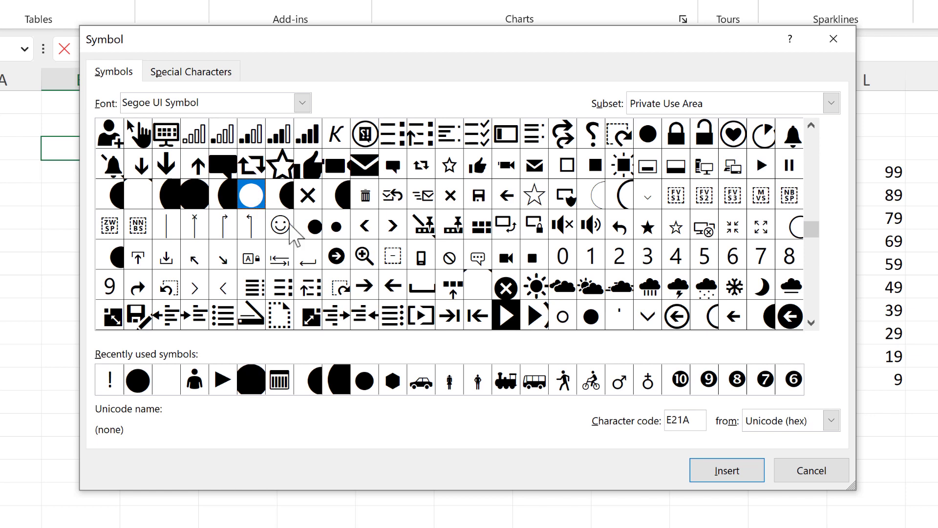
left_click(715, 473)
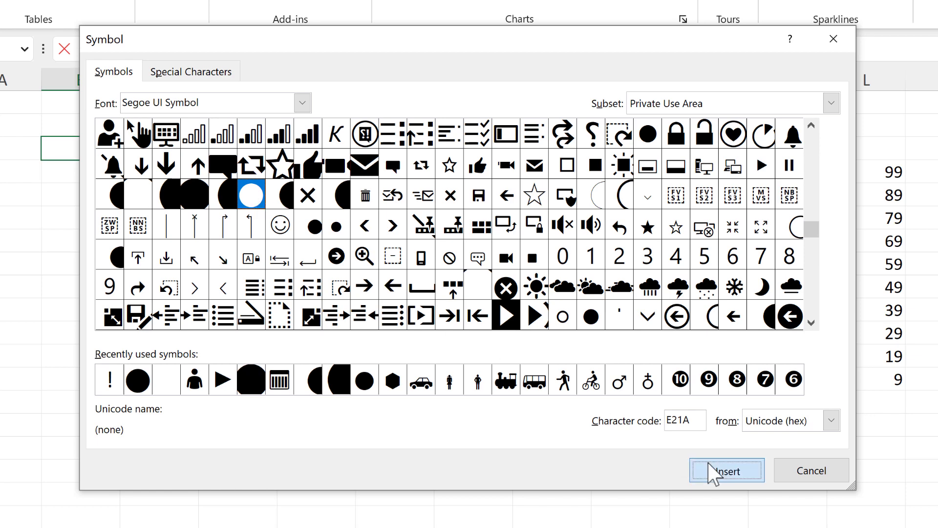
left_click(808, 475)
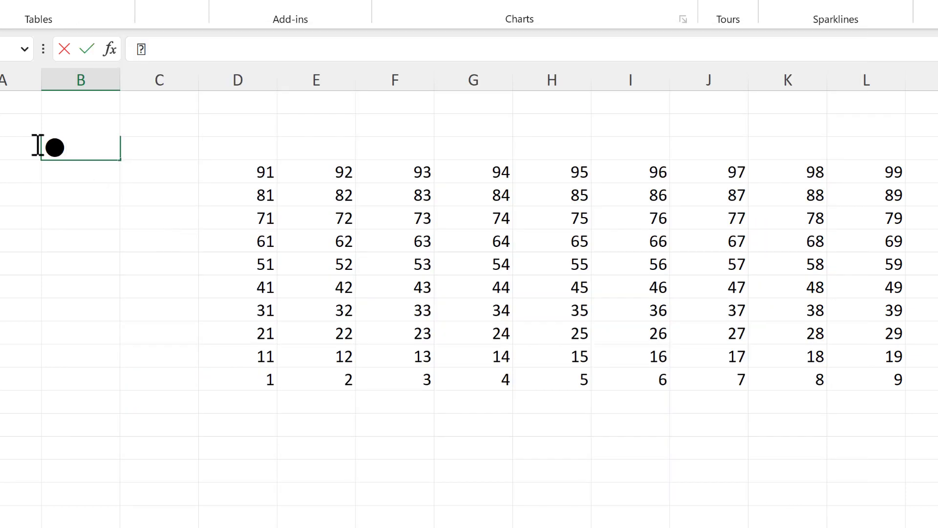
left_click_drag(37, 146, 66, 148)
key("ctrl+c")
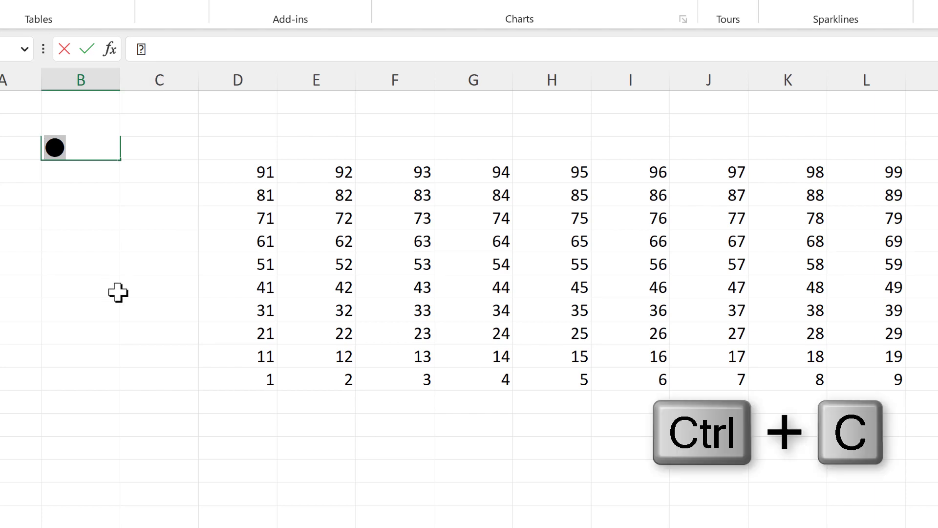
left_click(161, 264)
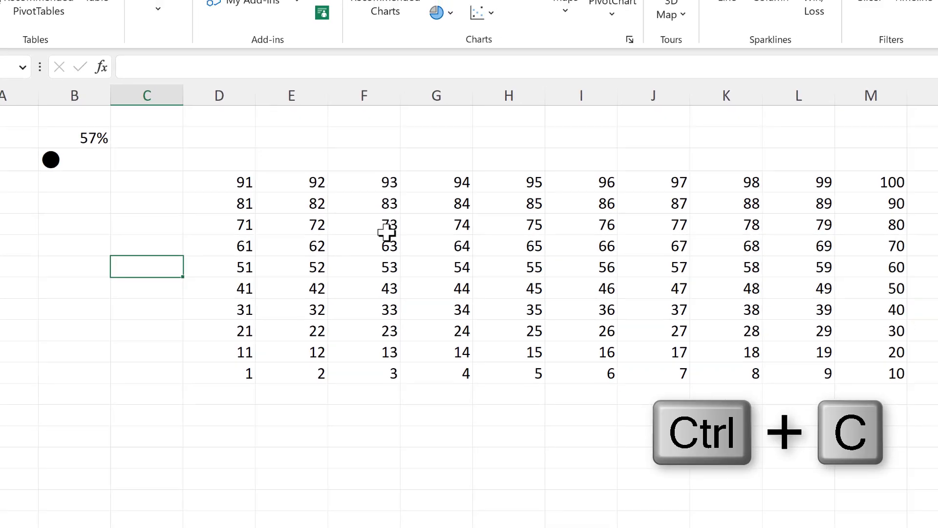
Give the grid D4:M13 the custom number format "●"
left_click_drag(235, 182, 868, 371)
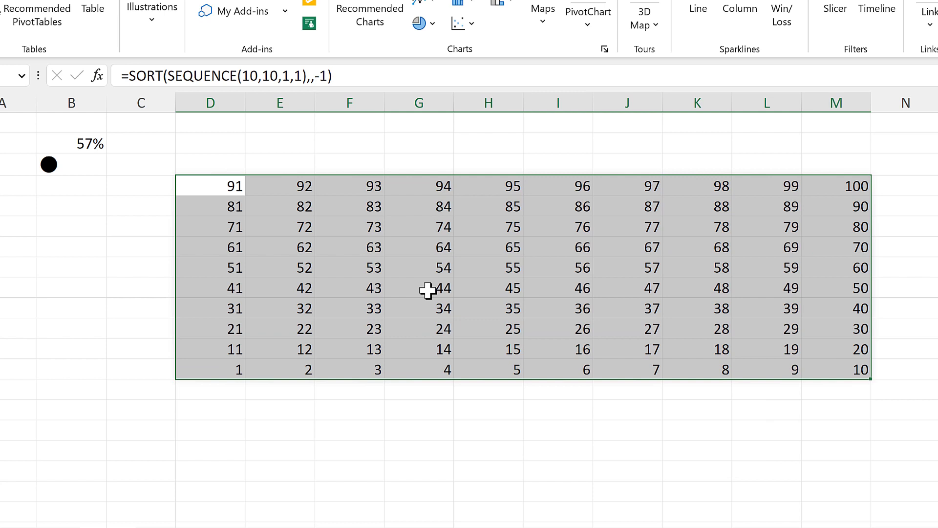
key("ctrl+1")
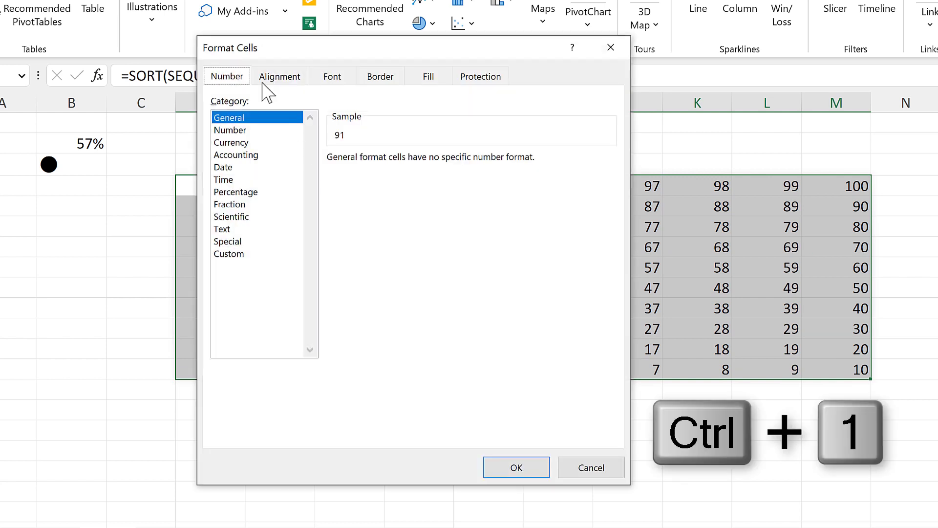
left_click(230, 254)
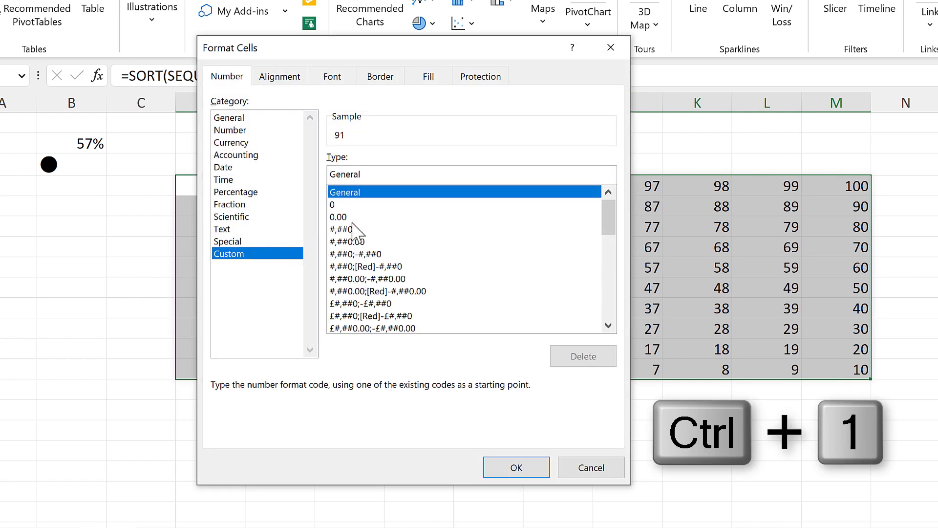
left_click_drag(371, 170, 331, 175)
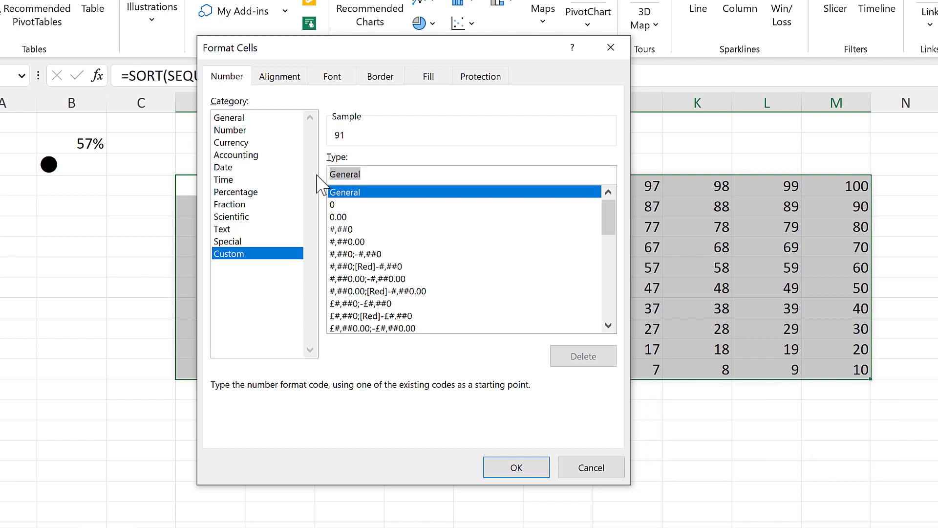
key("ctrl+v")
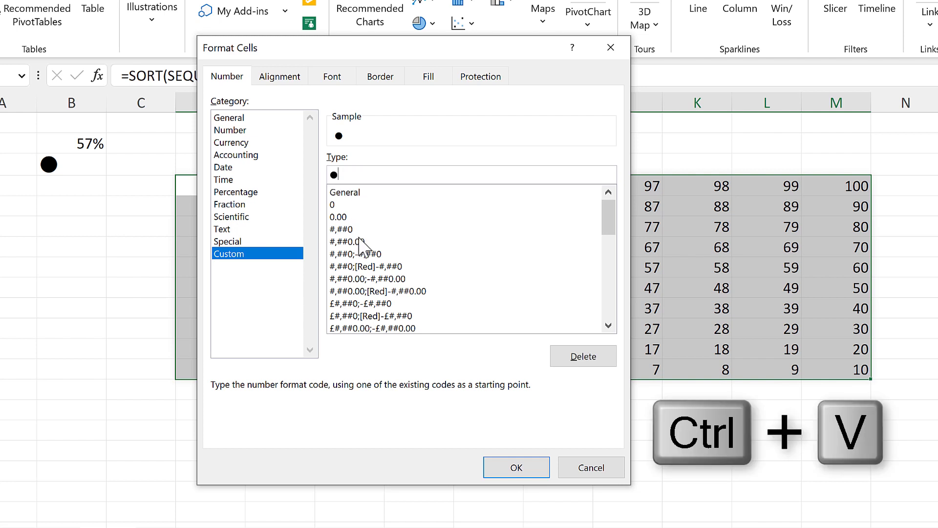
type("\"●")
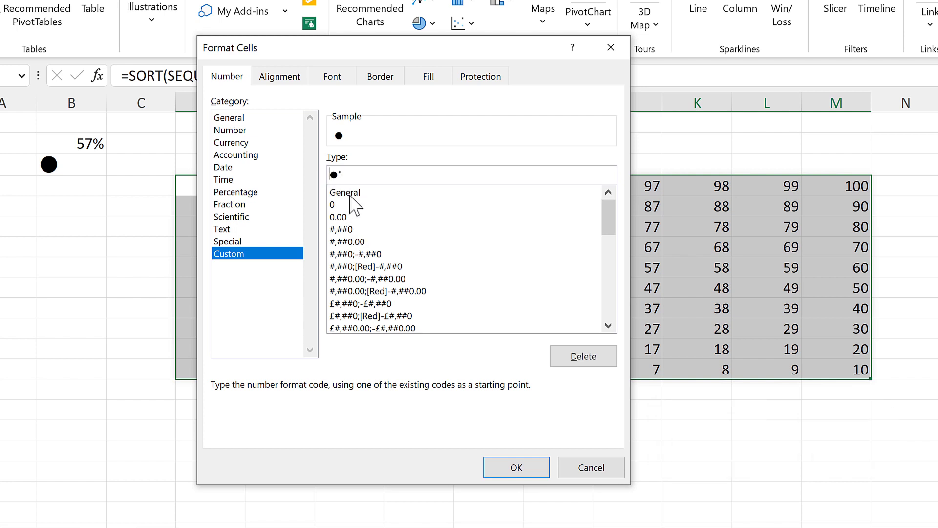
type("\"")
left_click(506, 466)
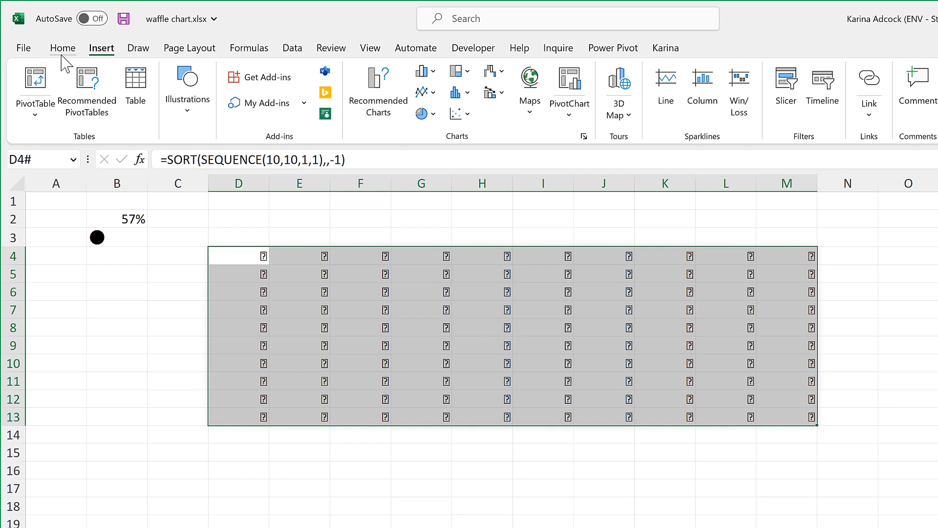
Set the grid's font to Segoe UI Symbol
left_click(62, 46)
left_click(168, 78)
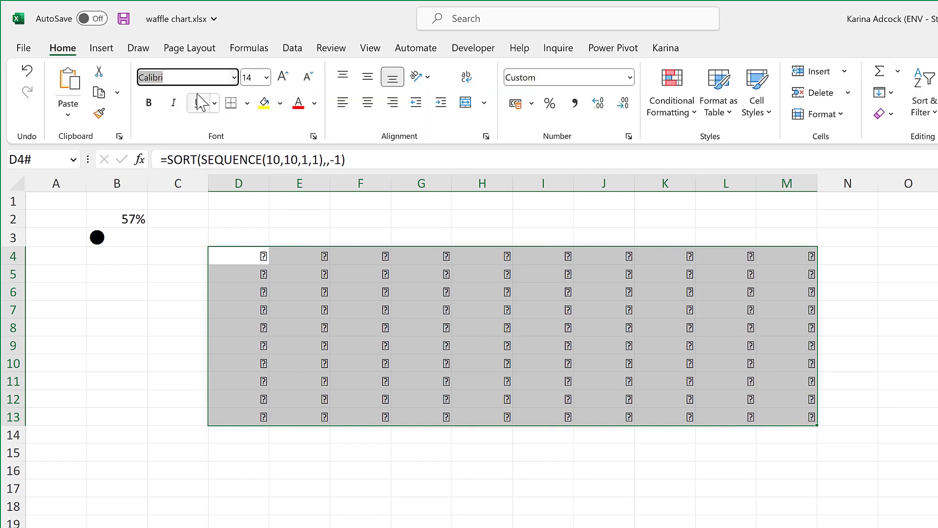
type("Segoe UI S")
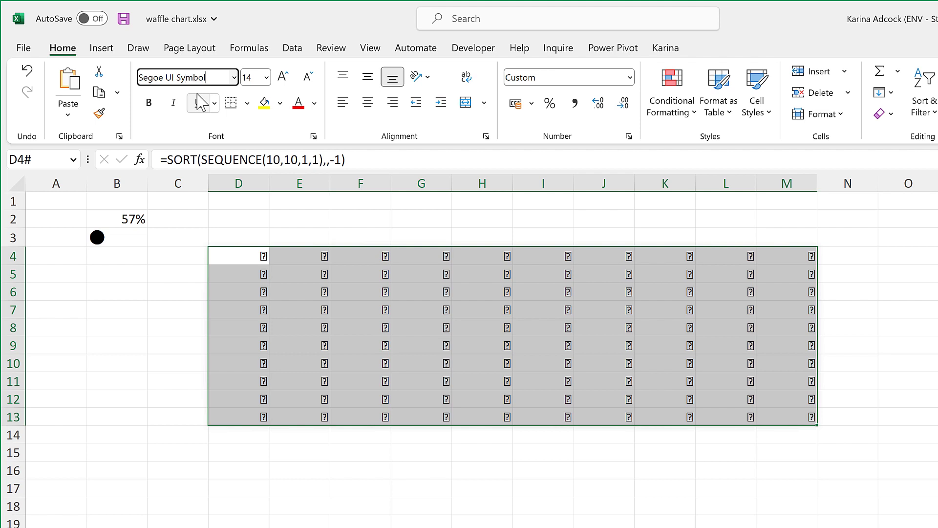
type("ymbol")
key("Return")
left_click(247, 256)
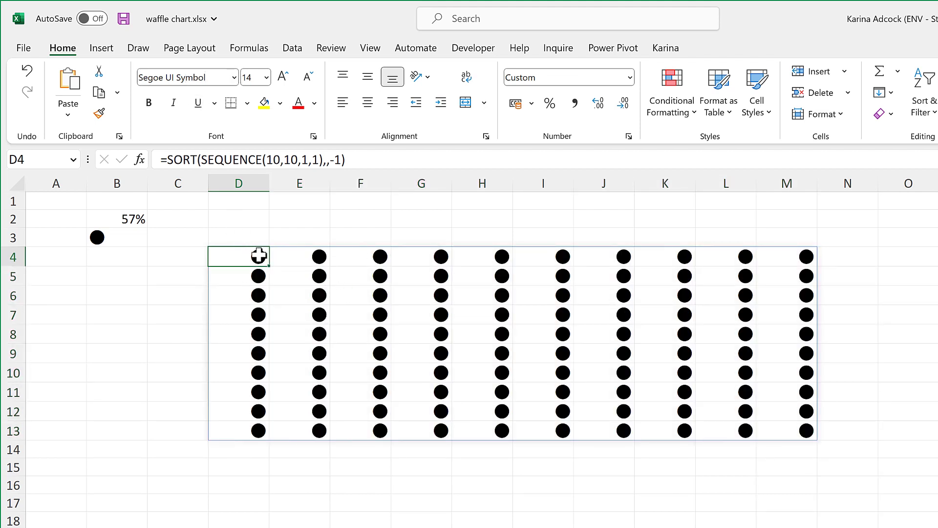
Center the dots vertically and horizontally in their cells
left_click_drag(236, 257, 775, 427)
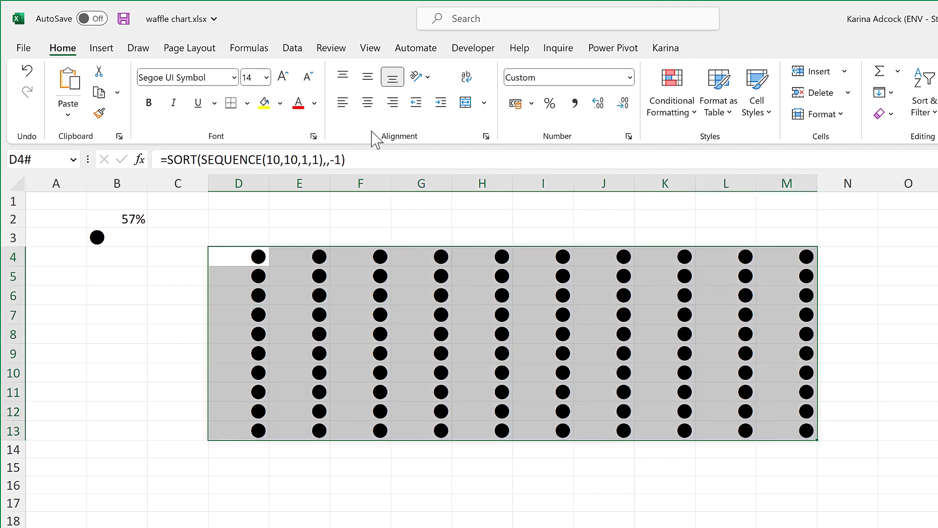
left_click(367, 79)
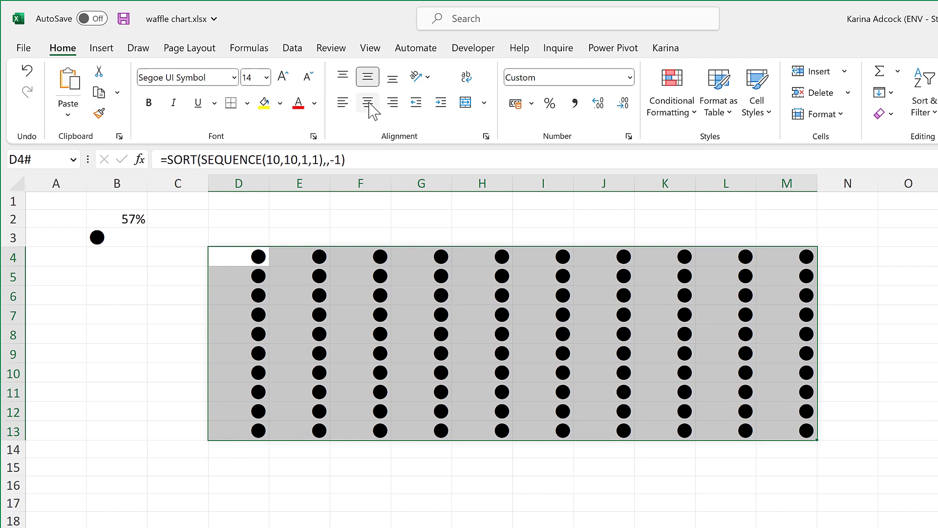
left_click(368, 103)
Set columns D–M to width 2.58 and rows 4–13 to height 22.50 for square cells
left_click_drag(252, 184, 779, 185)
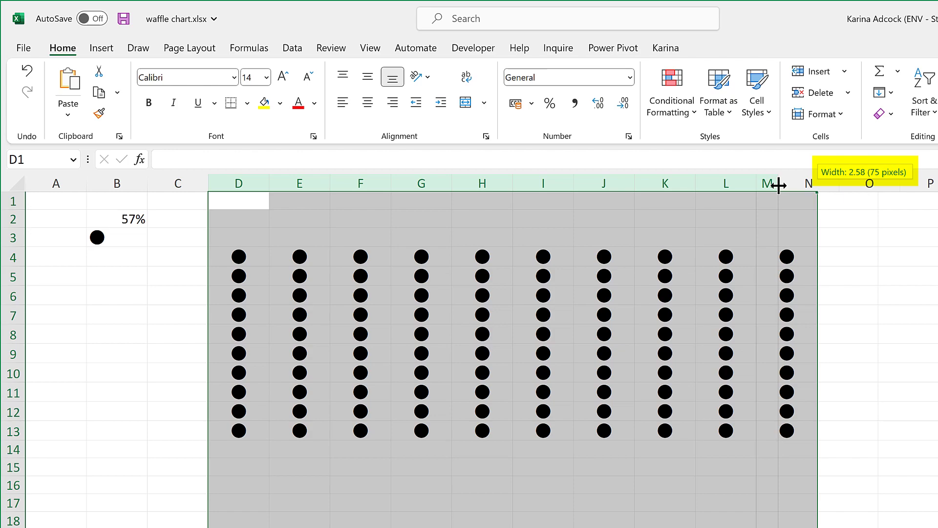
left_click_drag(779, 185, 779, 185)
left_click_drag(9, 256, 17, 421)
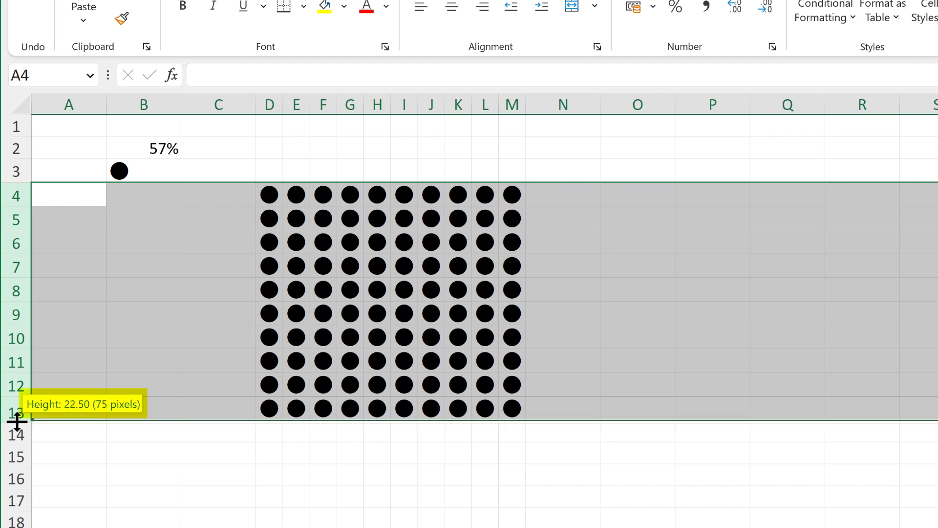
left_click_drag(17, 422, 16, 419)
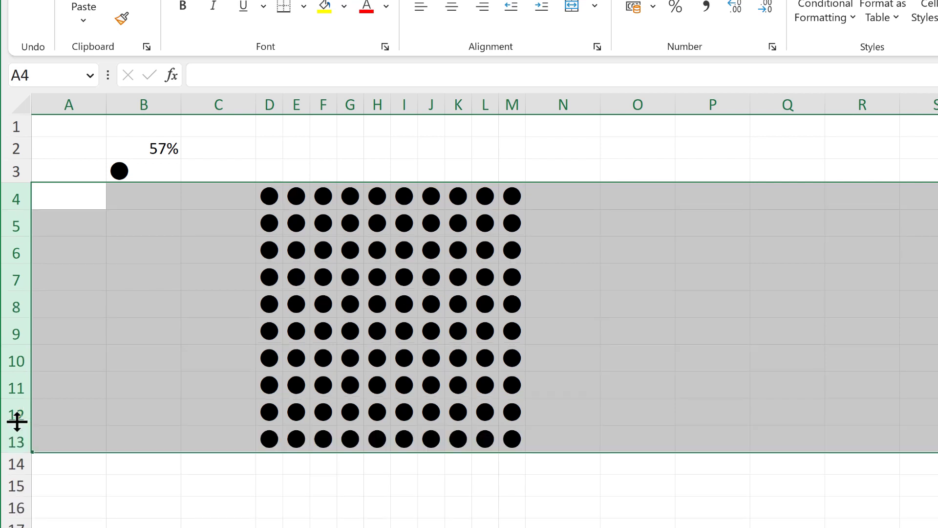
left_click(563, 223)
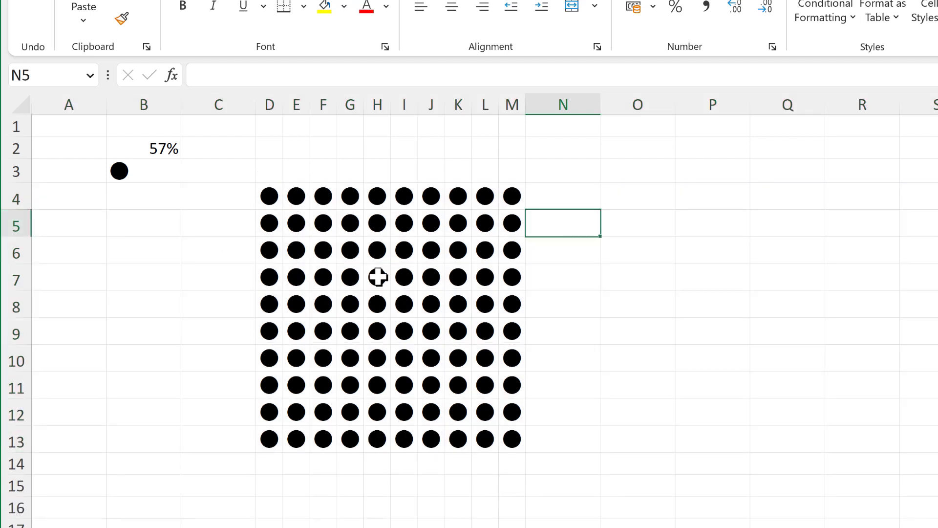
Reopen Format Cells for D4:M13 and start adding [Color14] before the "●" format code
left_click_drag(270, 196, 512, 439)
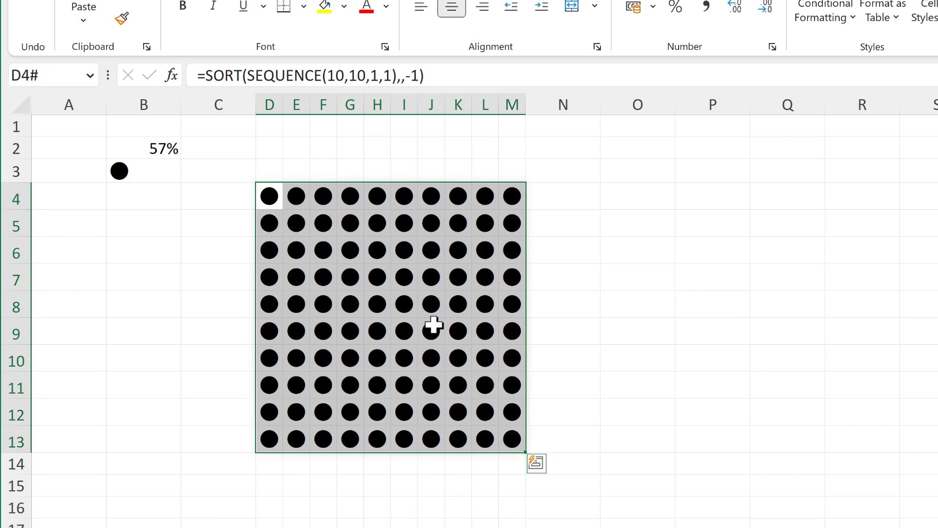
key("ctrl+1")
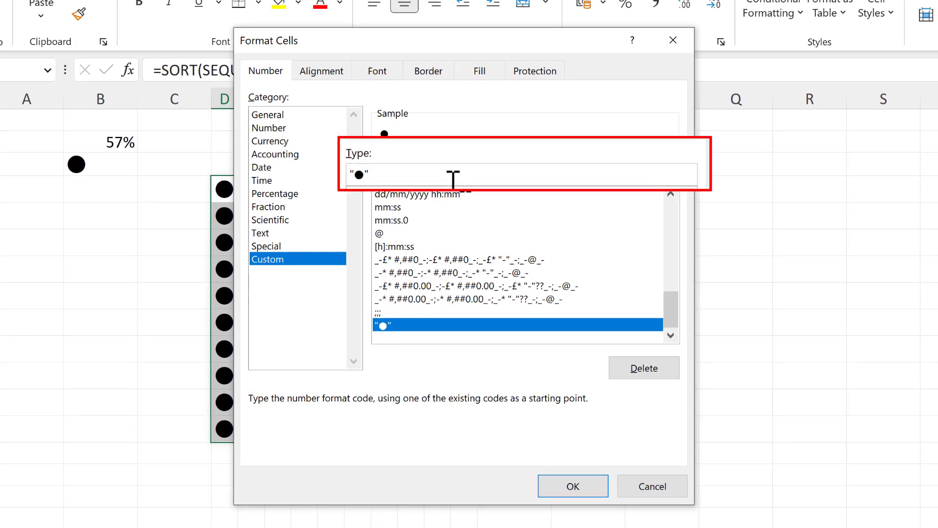
key("Home")
type("[]")
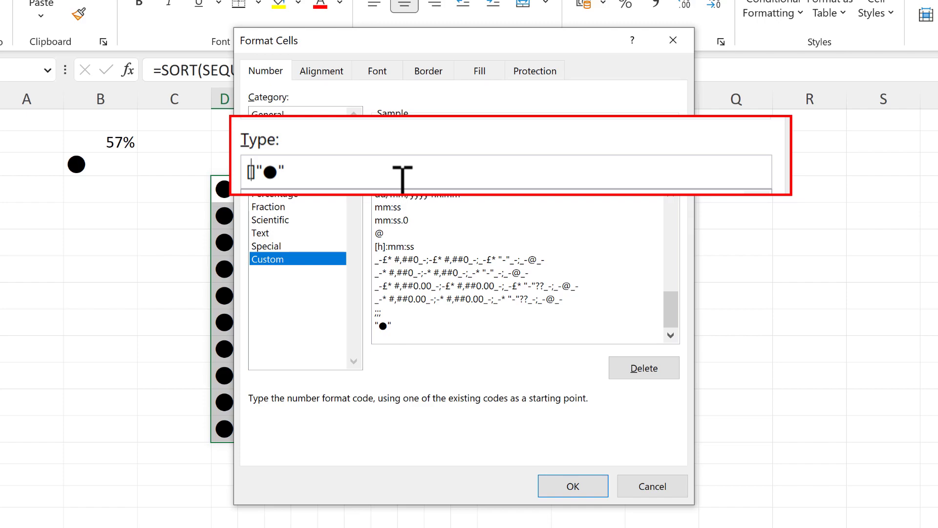
type("Color14")
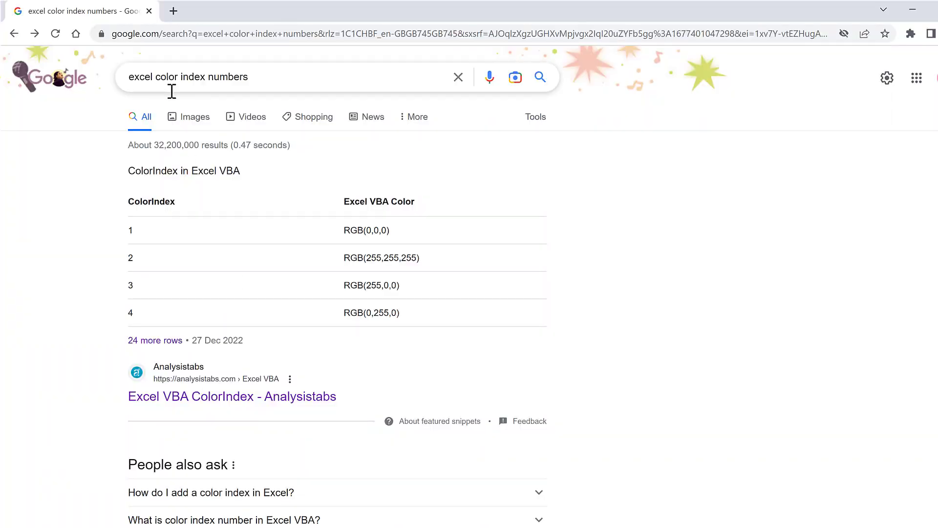
Open the Analysistabs Excel ColorIndex page in Chrome and scroll to the colour table
left_click(258, 403)
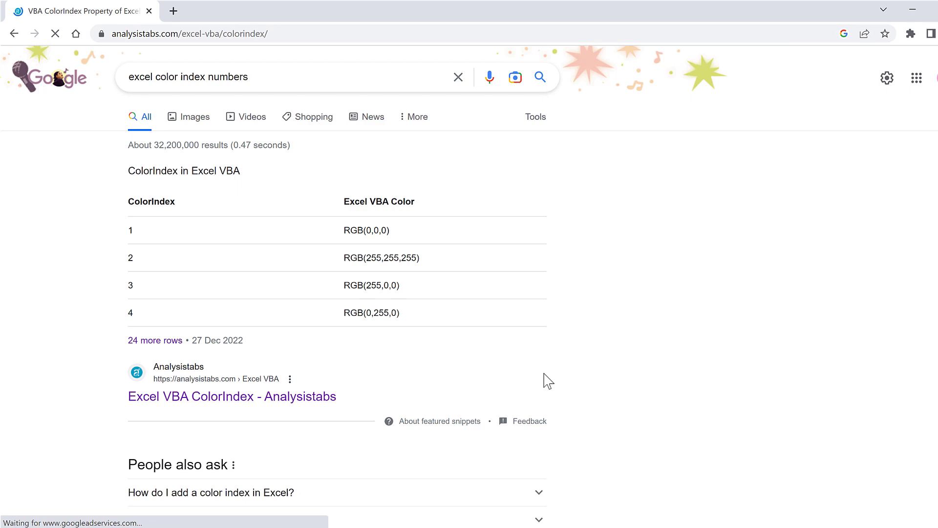
scroll(704, 328, "down", 6)
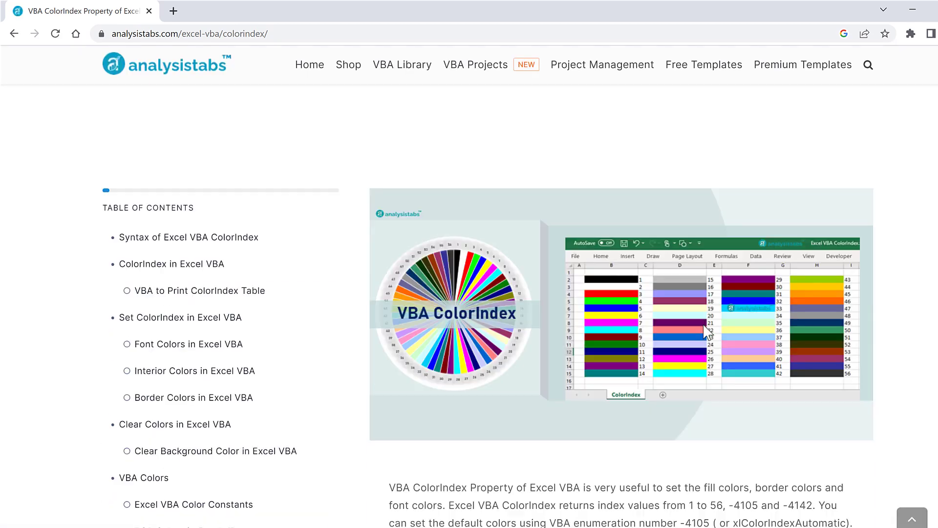
scroll(705, 335, "down", 4)
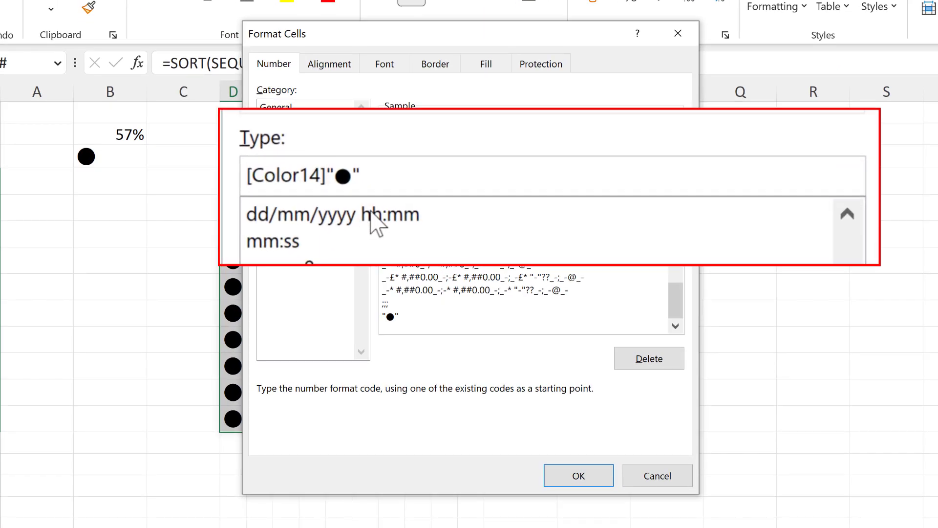
Change the format code to [Color14][<=57]"●";[Color35]"●" and apply it to the grid
type("[]")
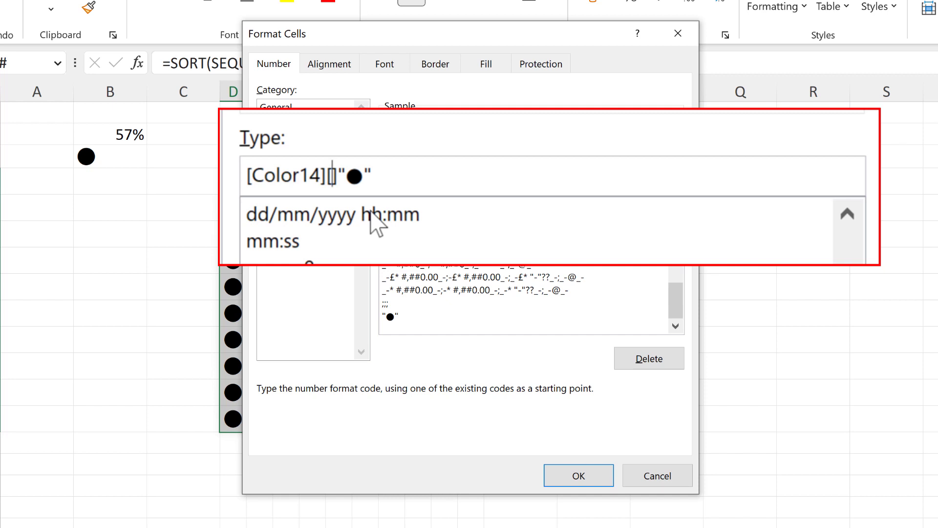
type("<")
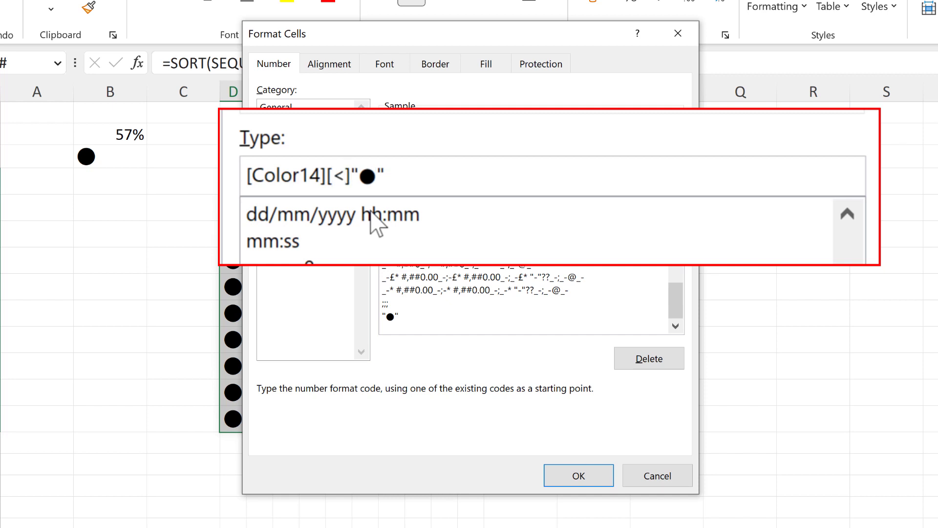
type("=57")
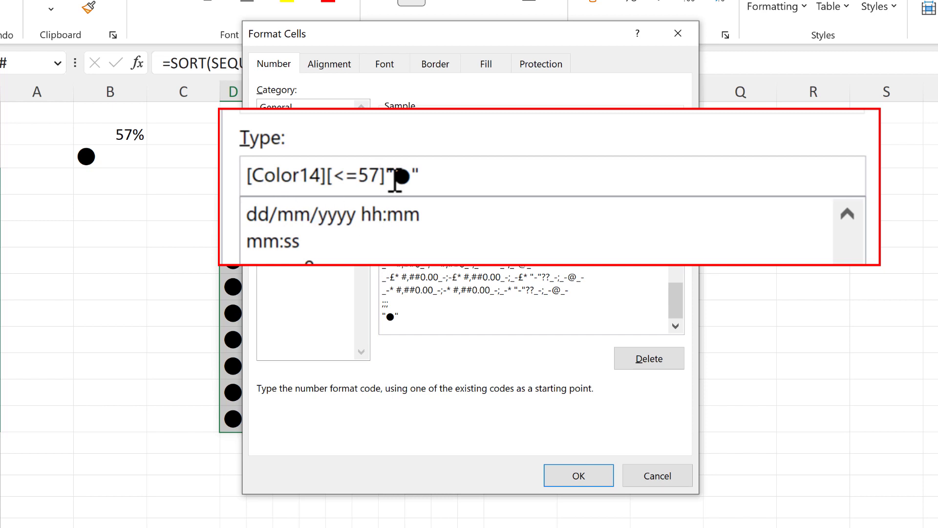
left_click(490, 176)
type("Color")
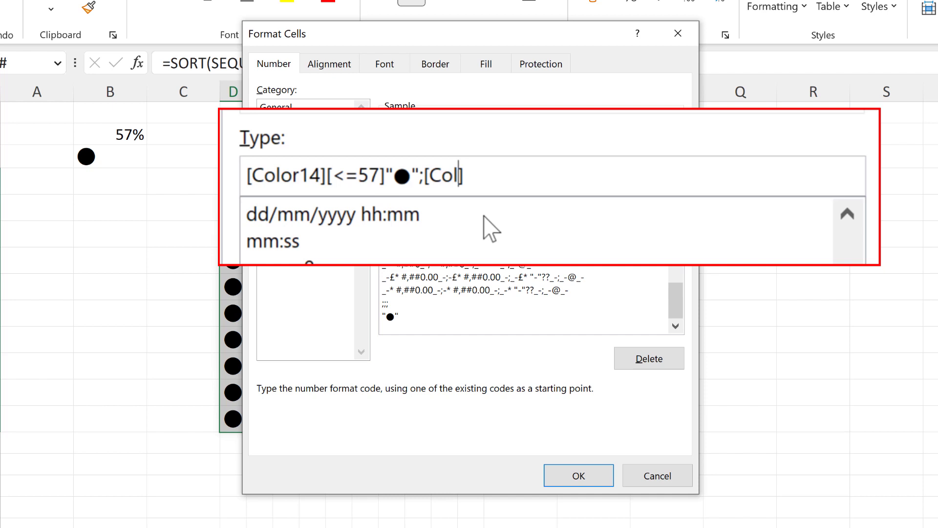
type("35")
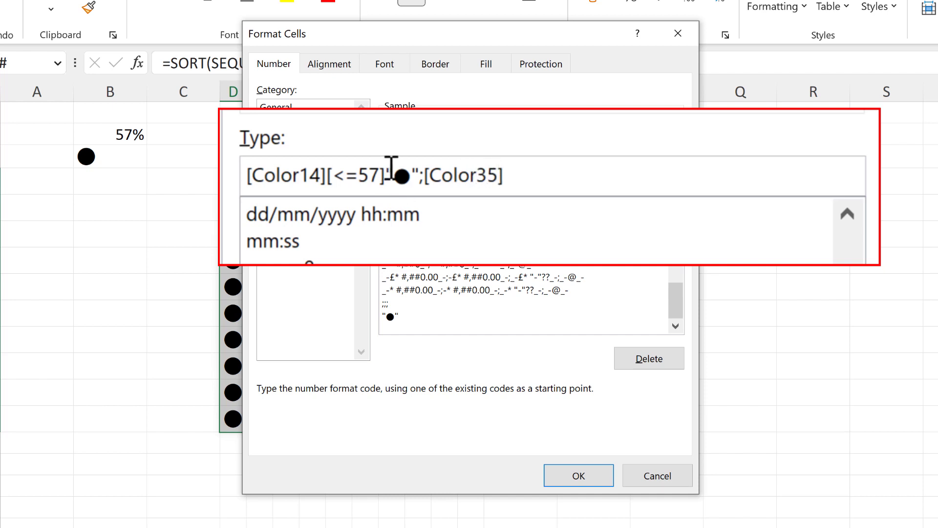
left_click_drag(392, 169, 422, 172)
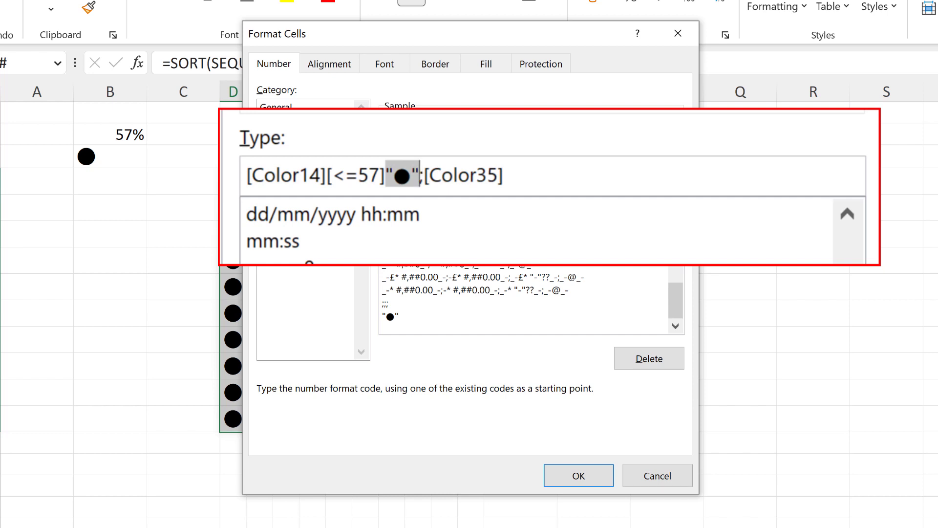
key("ctrl+c")
left_click(552, 169)
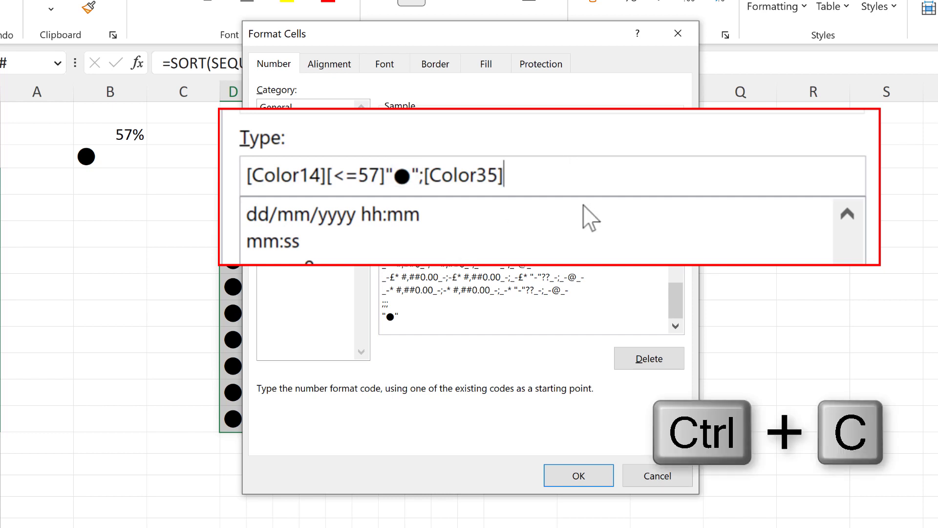
key("ctrl+v")
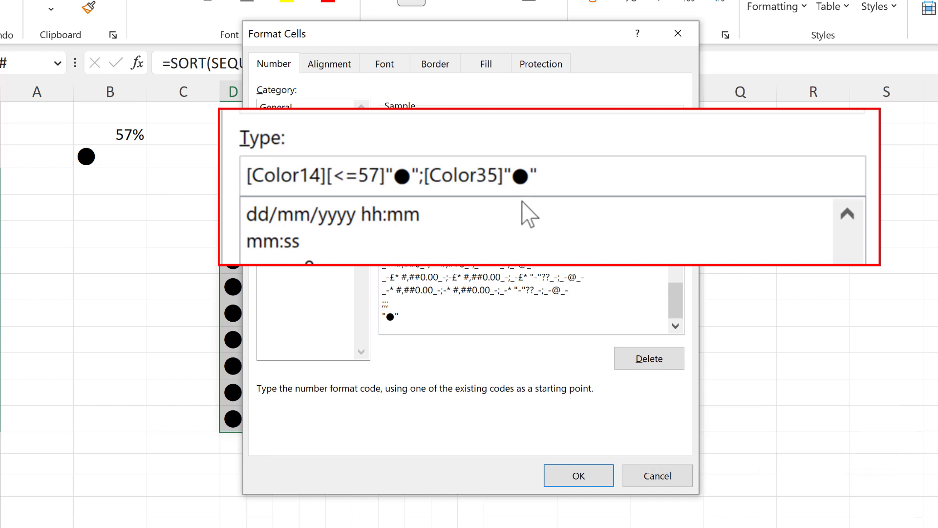
left_click(565, 479)
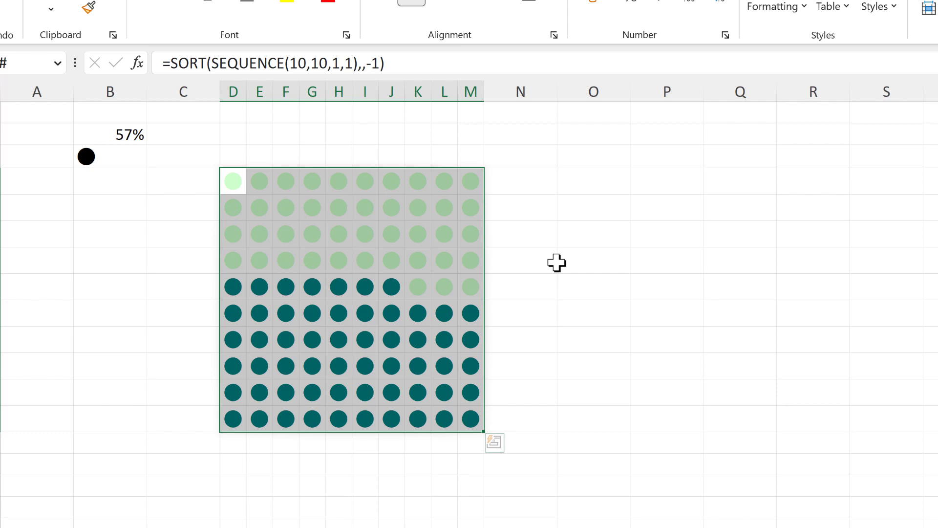
Fill C3:N14 white so gridlines no longer show around the dot chart
left_click(504, 271)
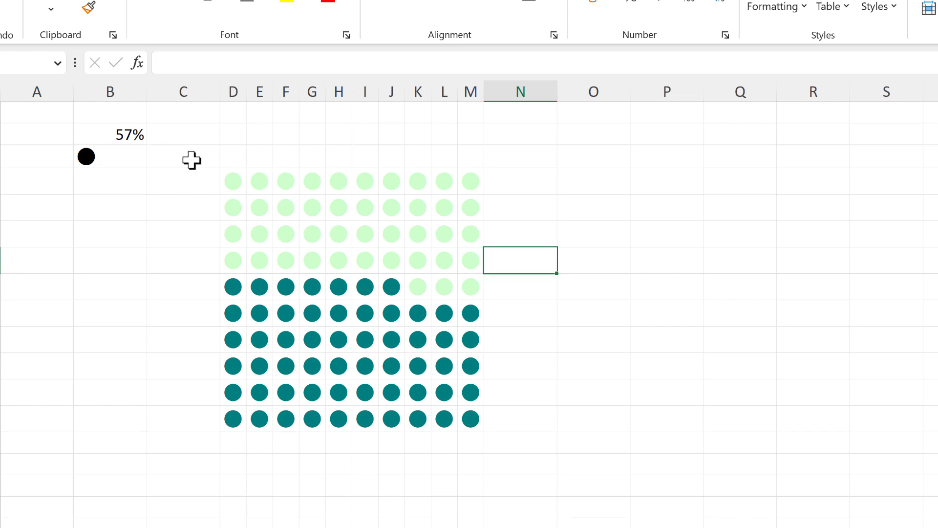
left_click_drag(191, 159, 538, 443)
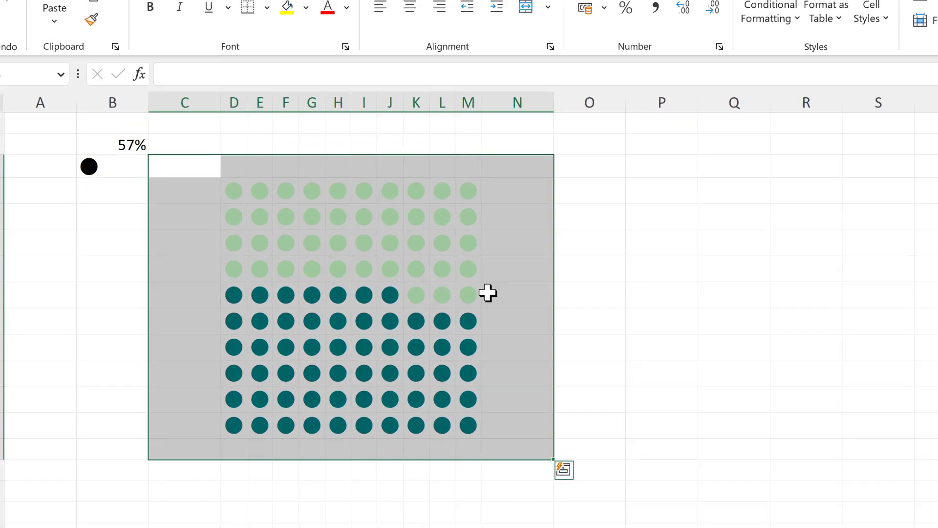
left_click(304, 81)
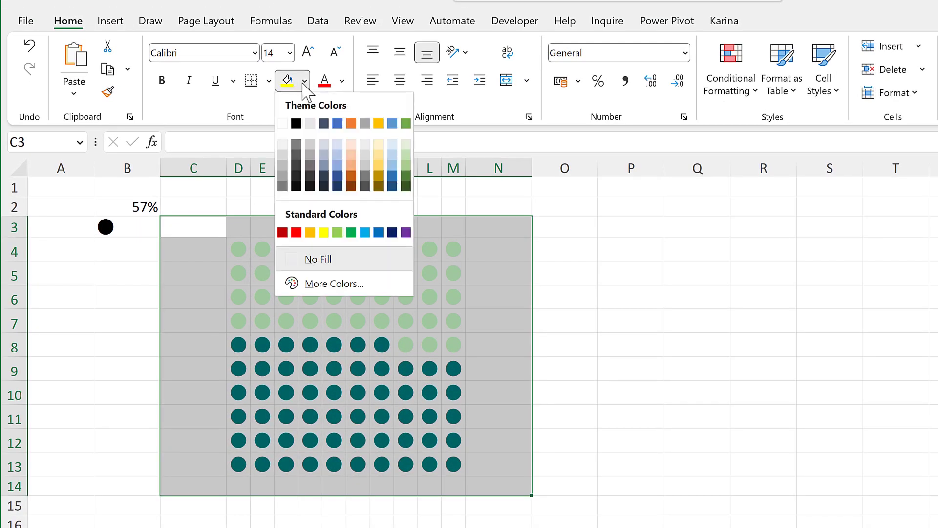
left_click(282, 123)
left_click(606, 297)
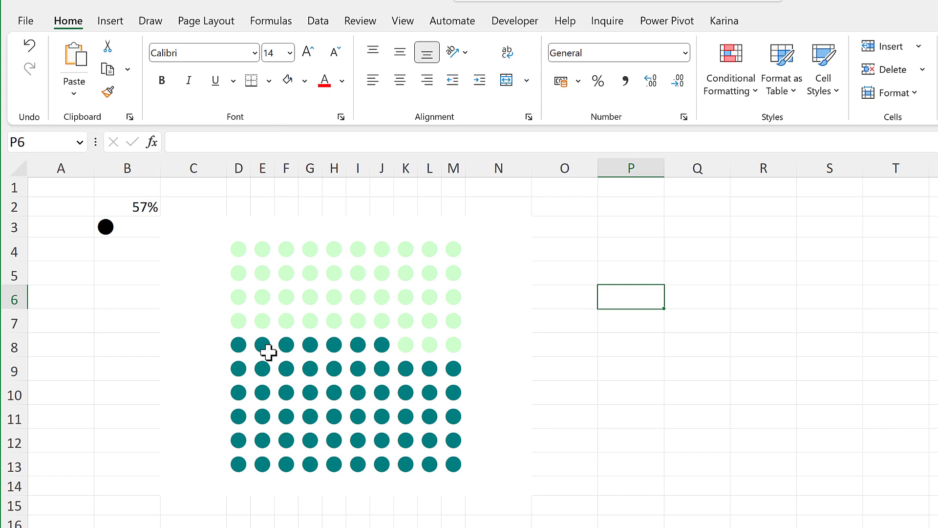
Copy the dot grid D4:M13 as a picture
left_click_drag(233, 249, 435, 420)
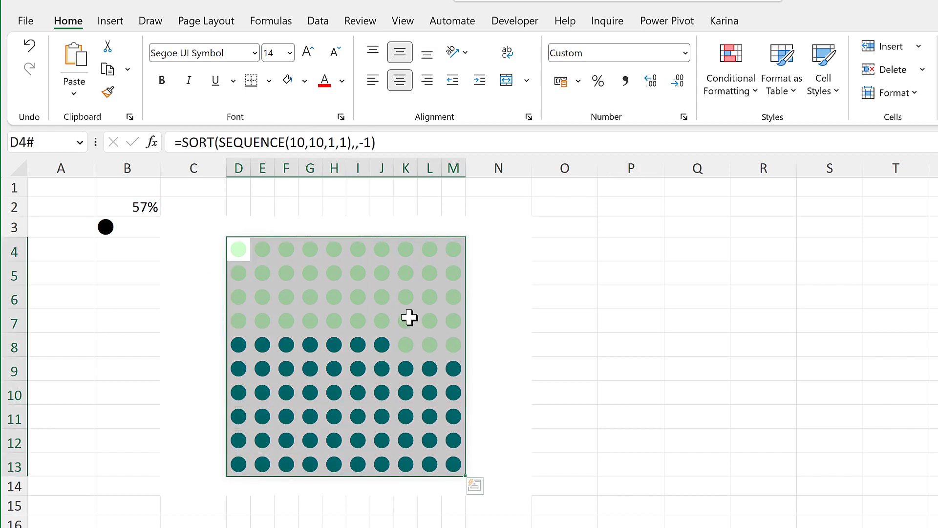
left_click(128, 69)
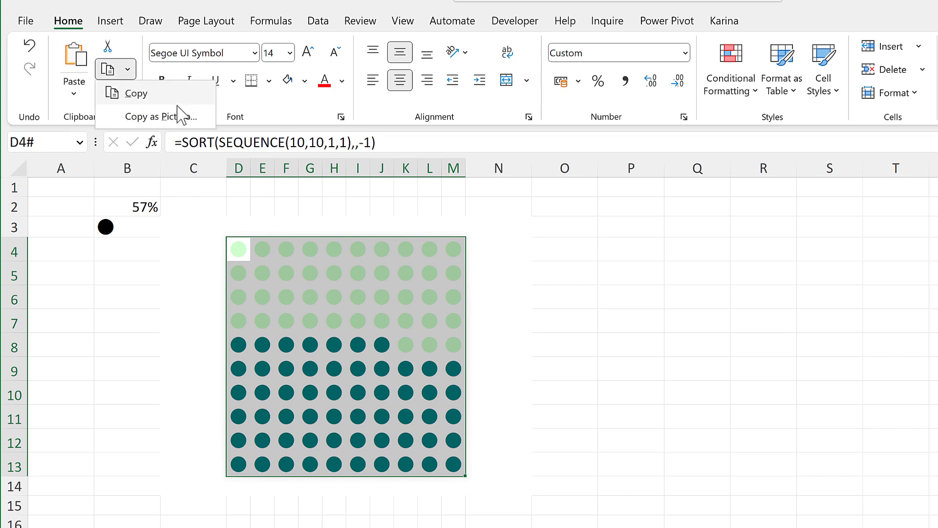
left_click(206, 118)
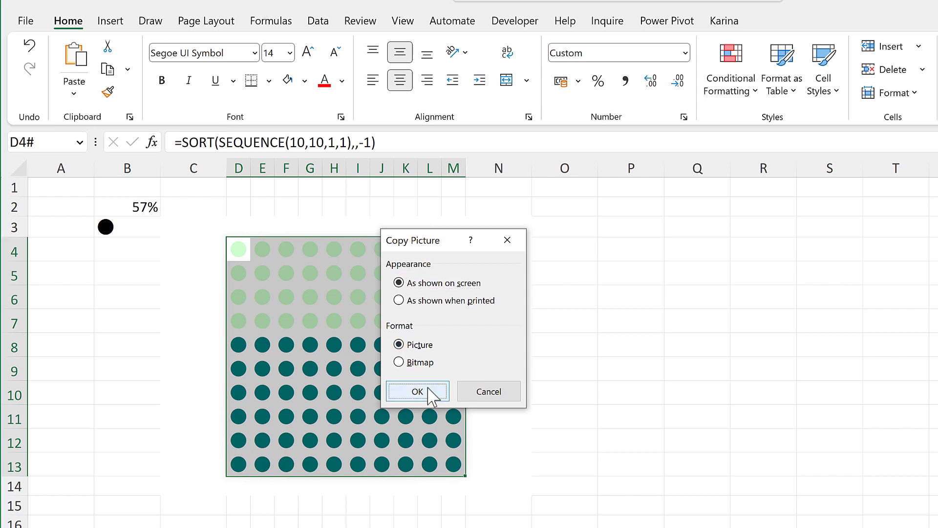
left_click(419, 392)
Paste the grid picture at O4, then resize and align it beside the original
left_click(568, 247)
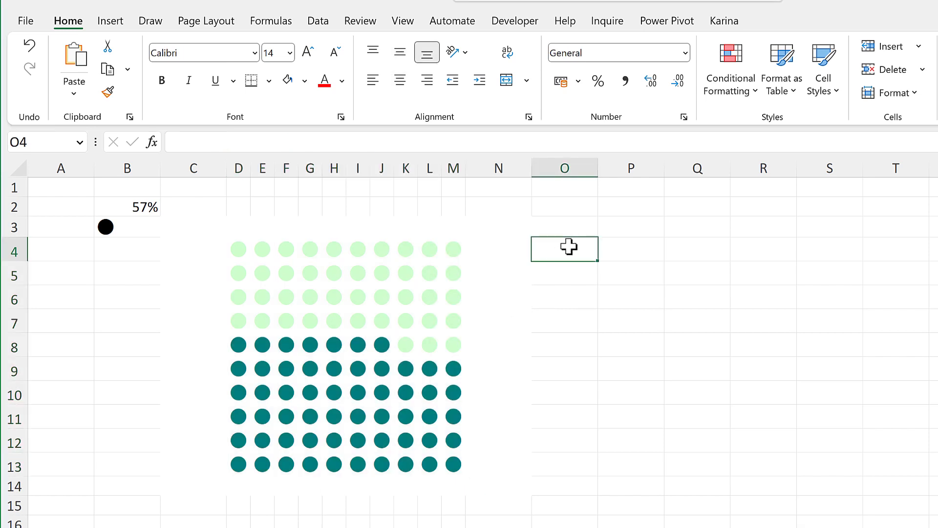
key("ctrl+v")
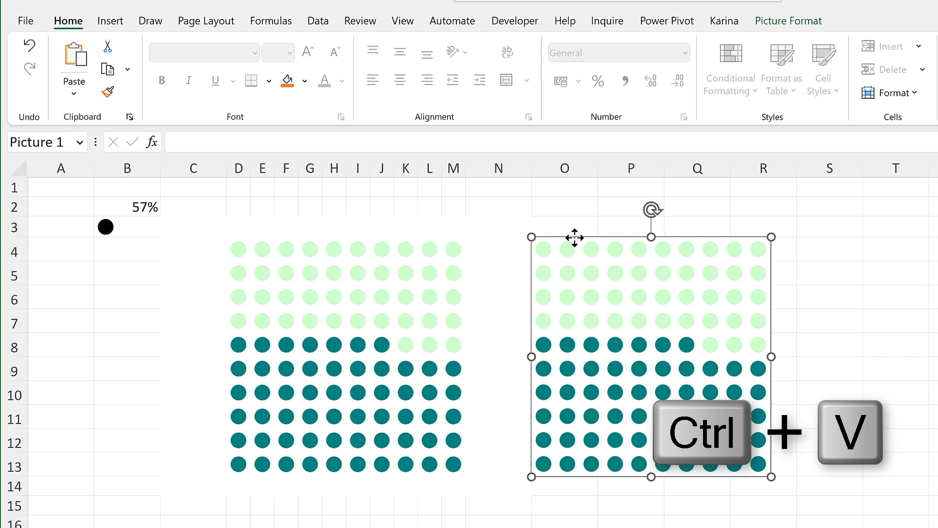
left_click_drag(569, 237, 560, 211)
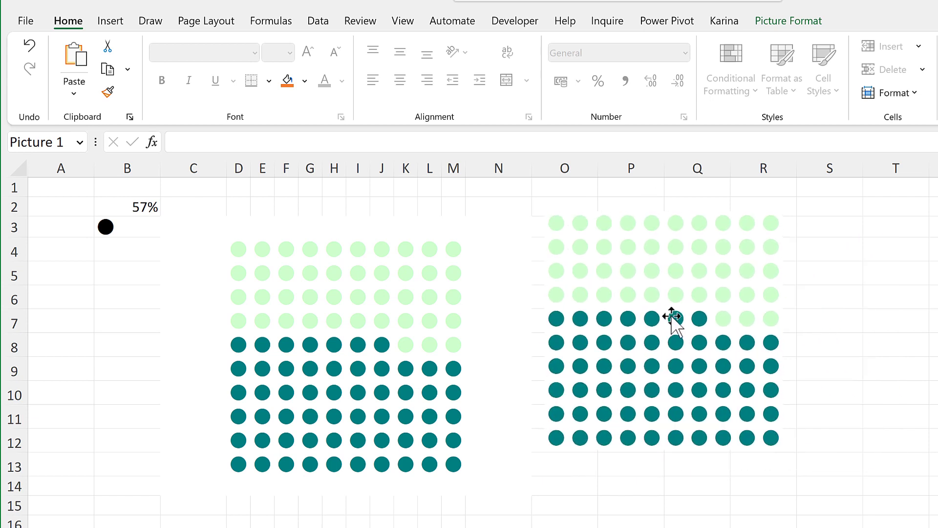
mouse_move(784, 450)
left_mouse_down()
mouse_move(683, 294)
mouse_move(676, 339)
mouse_move(777, 455)
left_mouse_up()
mouse_move(607, 208)
left_mouse_down()
mouse_move(635, 225)
mouse_move(861, 241)
mouse_move(627, 264)
mouse_move(599, 221)
mouse_move(615, 208)
left_mouse_up()
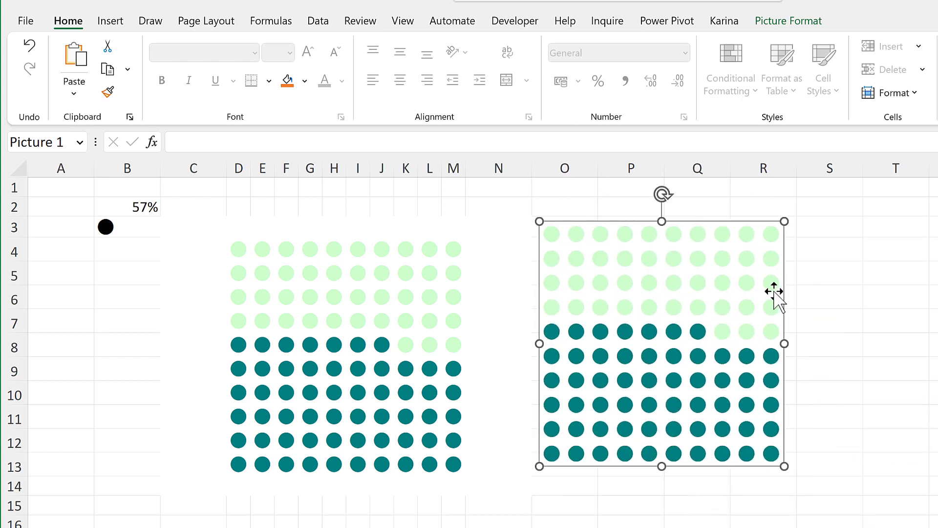
left_click(832, 318)
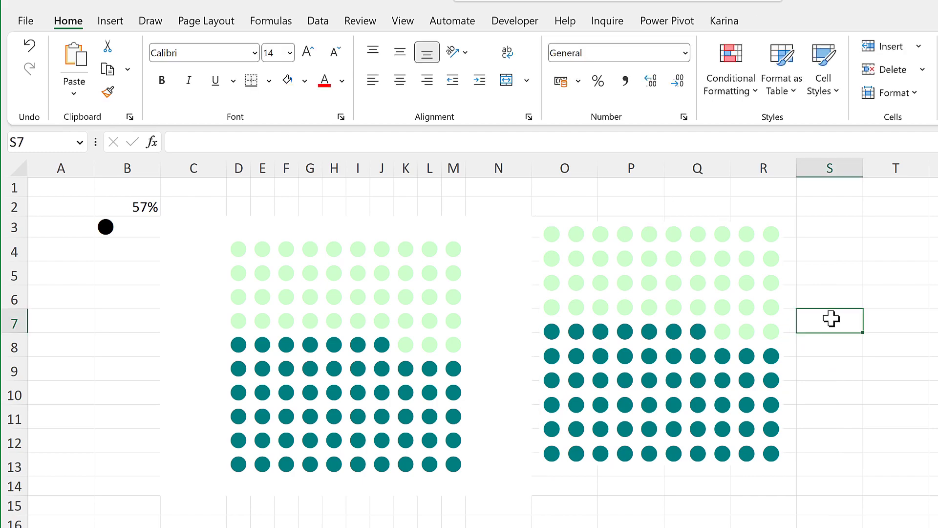